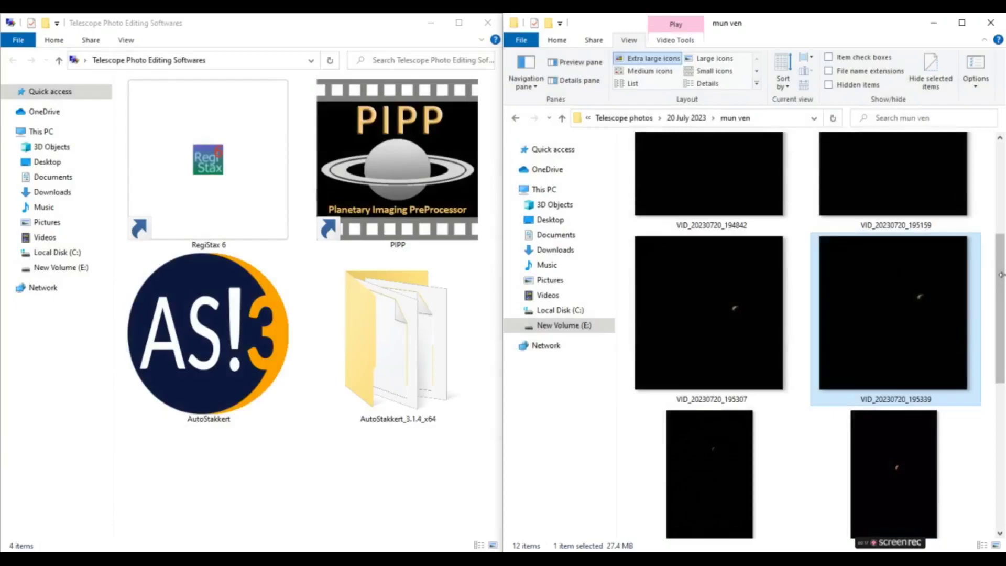
# Play back the VID_20230720_200312 crescent moon video to check it, then close the player.
pyautogui.scroll(-3, 1004, 367)
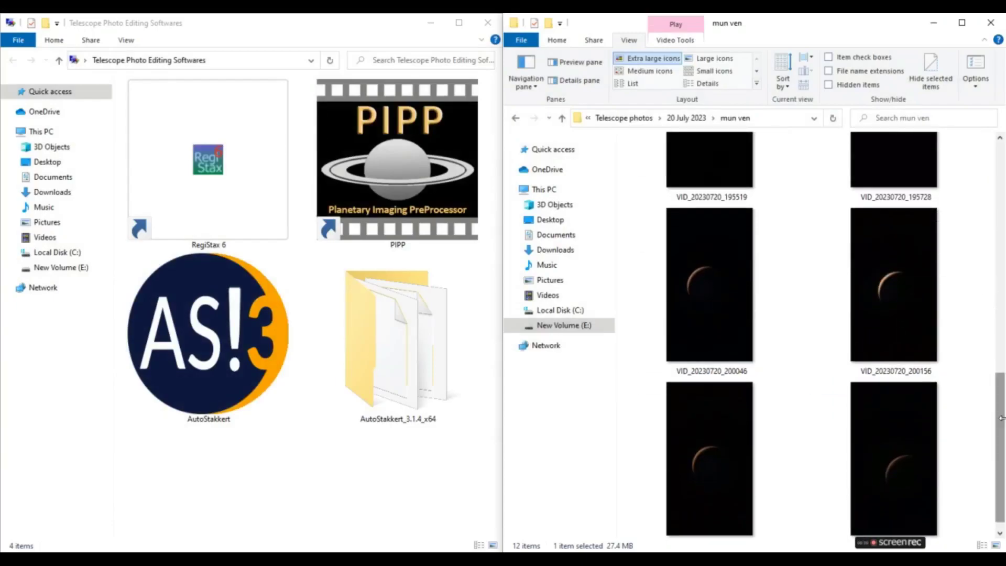
pyautogui.doubleClick(710, 445)
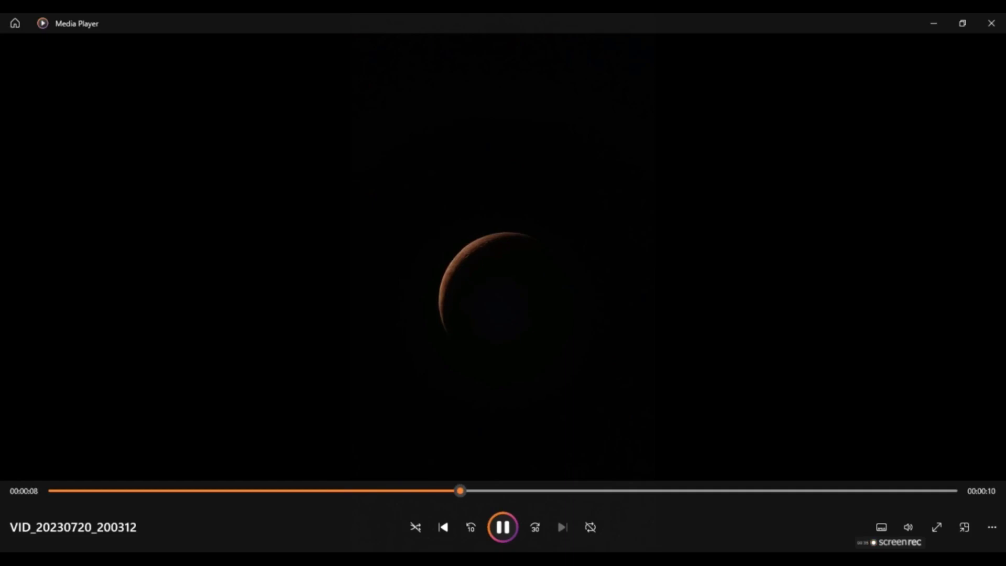
pyautogui.click(991, 24)
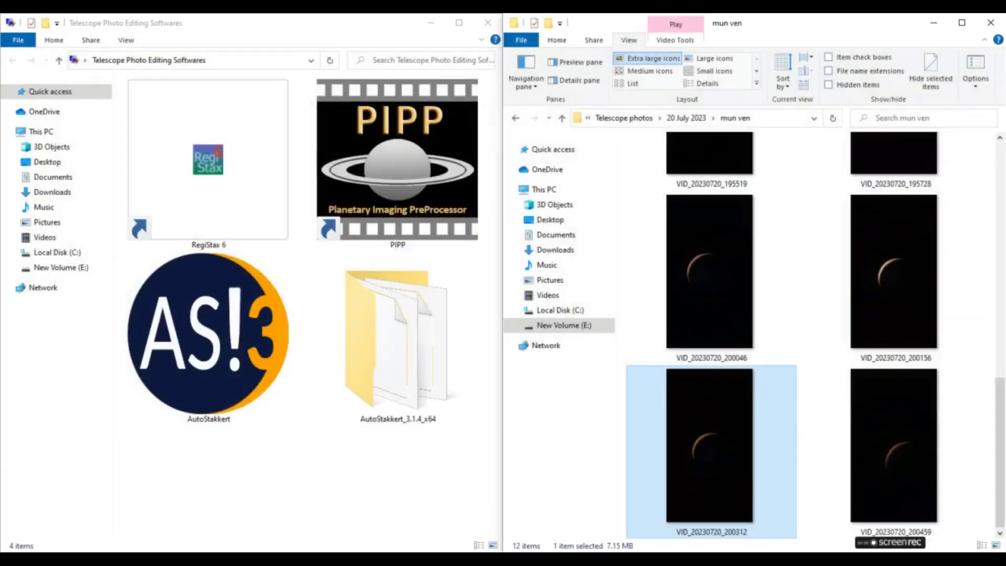
# Launch PIPP, add VID_20230720_200312.mp4 as a source, and inspect the enlarged first-frame preview.
pyautogui.doubleClick(422, 158)
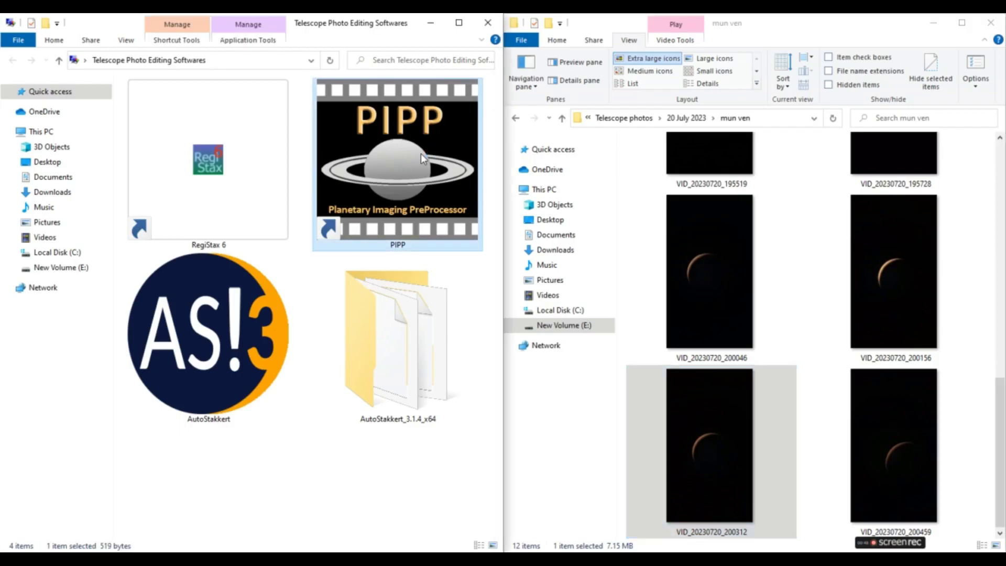
pyautogui.moveTo(422, 159); pyautogui.dragTo(344, 167)
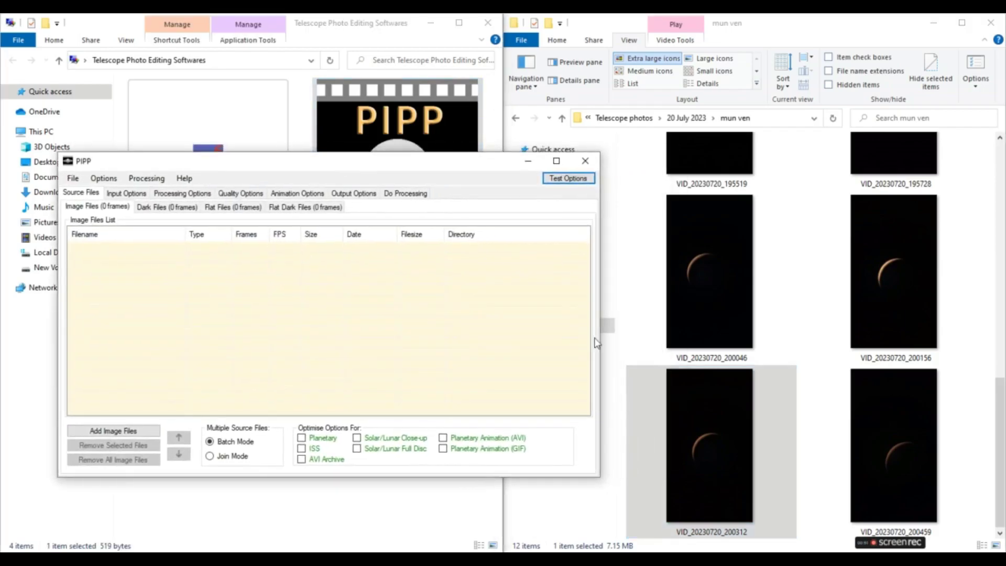
pyautogui.moveTo(693, 445); pyautogui.dragTo(442, 325)
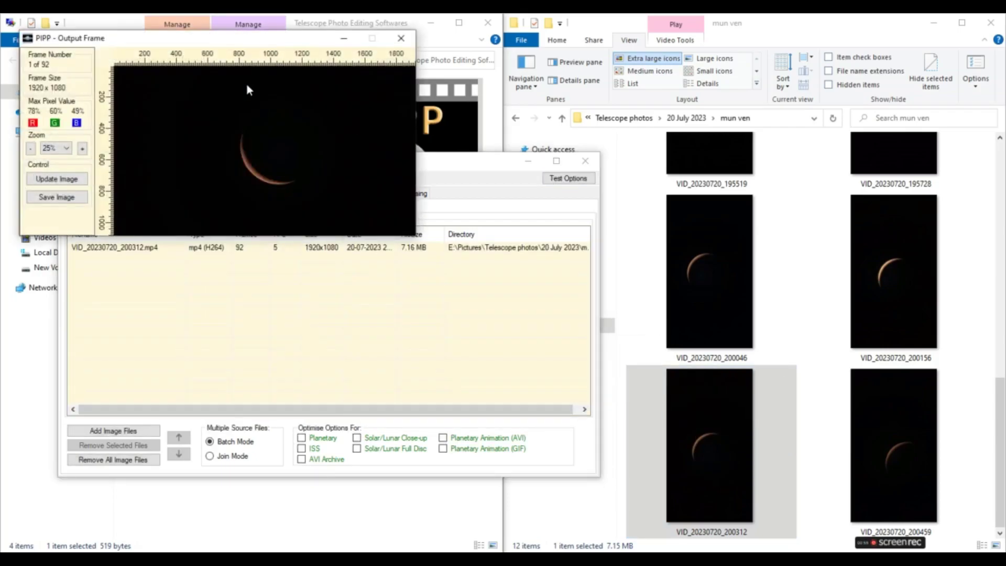
pyautogui.click(82, 149)
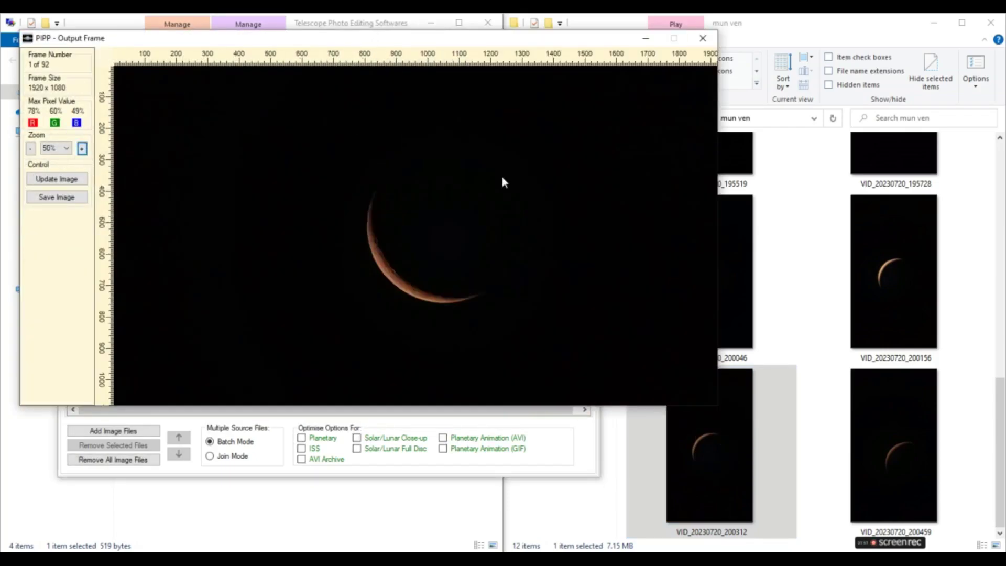
pyautogui.click(702, 38)
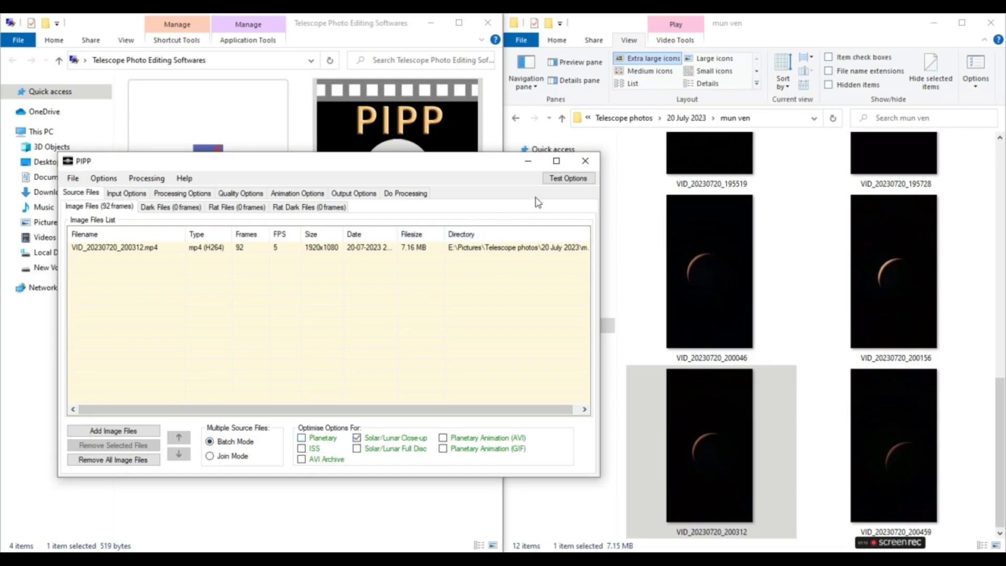
# In a magnified test frame, drag the AFB anchor box onto the moon and enlarge it around the crescent.
pyautogui.click(549, 182)
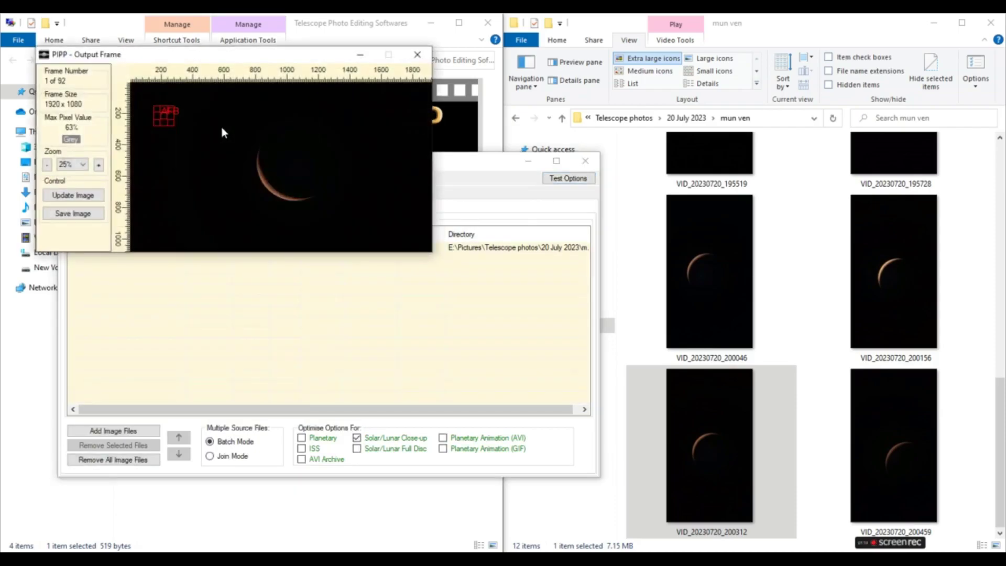
pyautogui.click(99, 164)
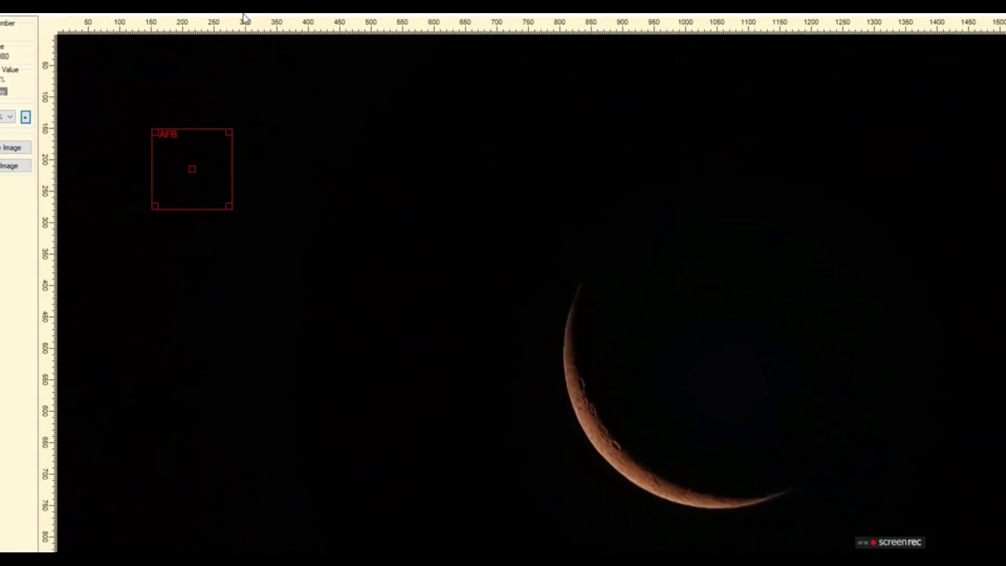
pyautogui.moveTo(193, 186); pyautogui.dragTo(563, 305)
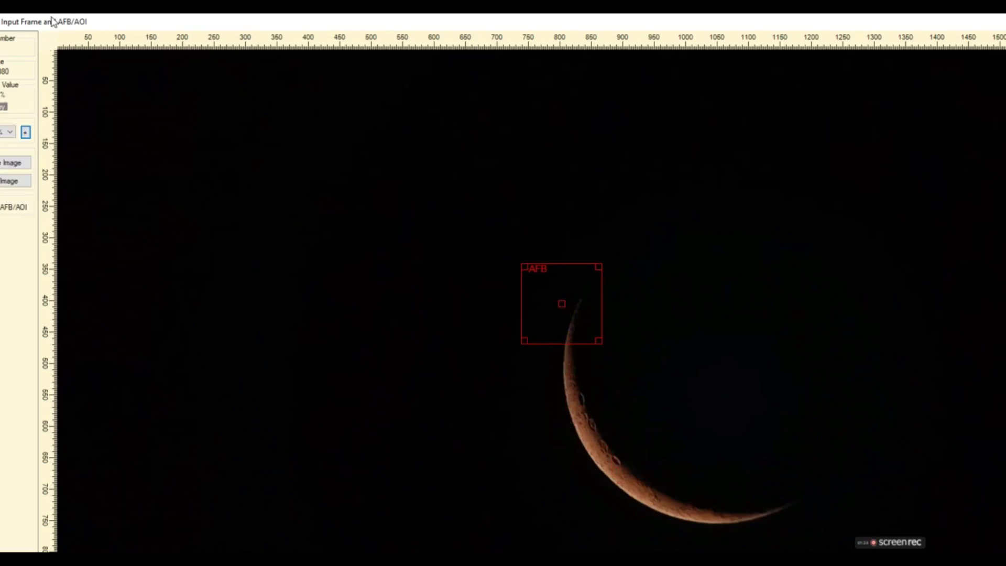
pyautogui.click(11, 137)
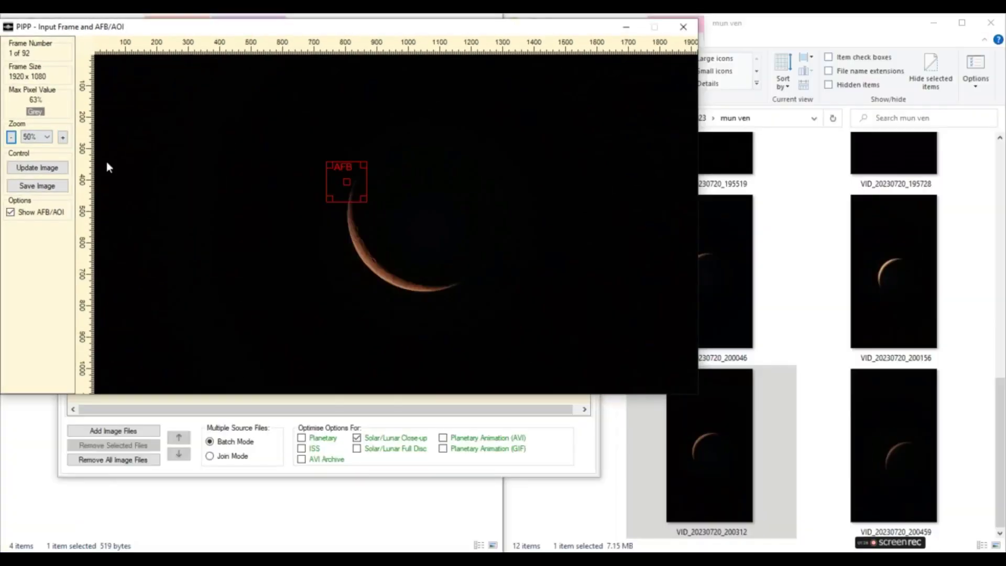
pyautogui.moveTo(367, 200); pyautogui.dragTo(490, 331)
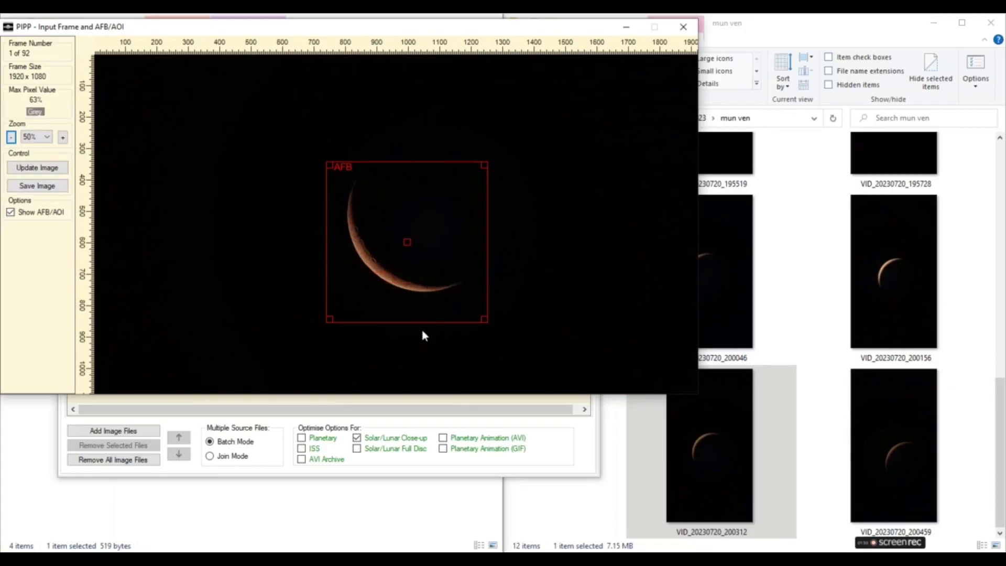
# Close the preview and, in Processing Options, keep Surface Feature stabilisation with a 1240 x 842 area of interest.
pyautogui.click(683, 26)
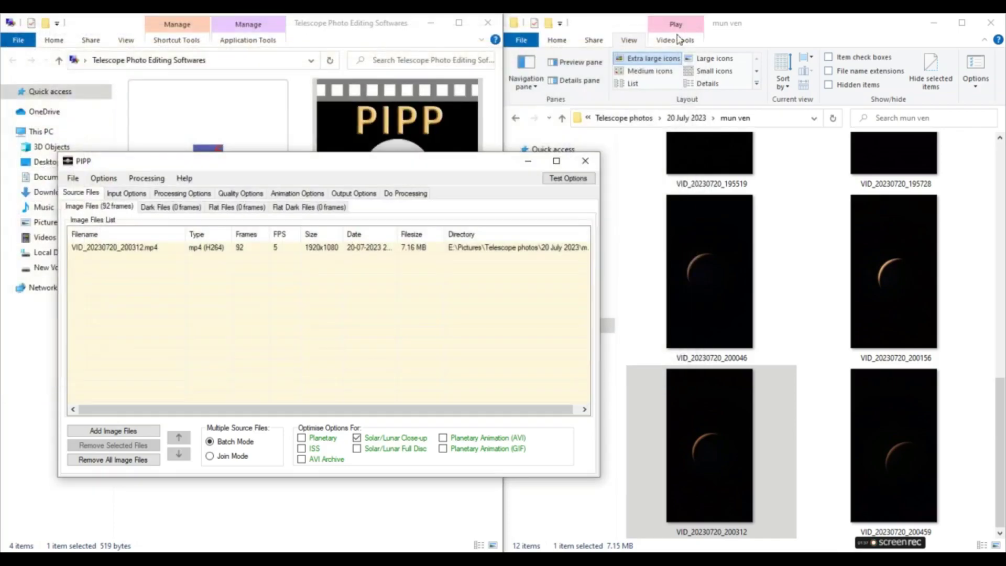
pyautogui.click(130, 193)
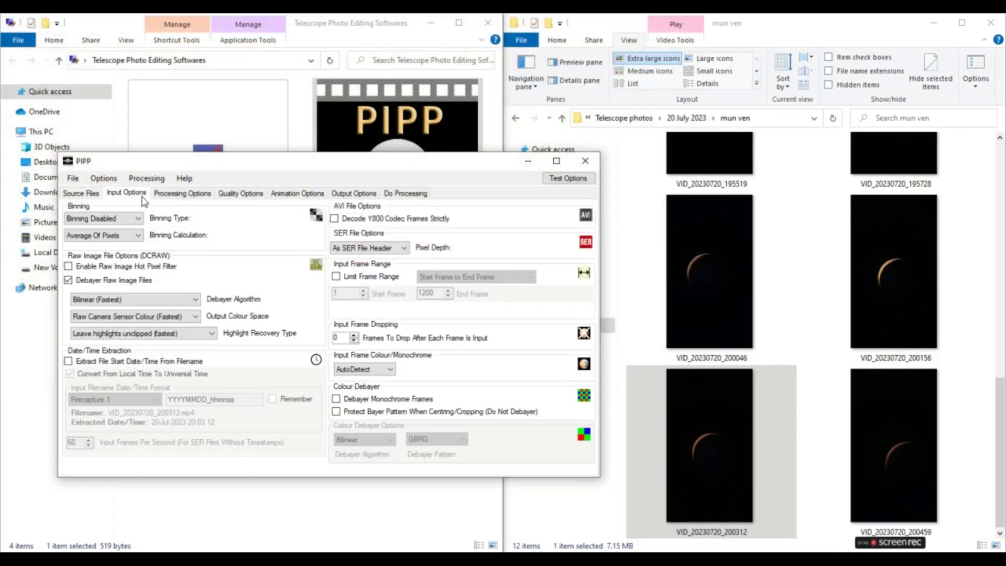
pyautogui.click(179, 194)
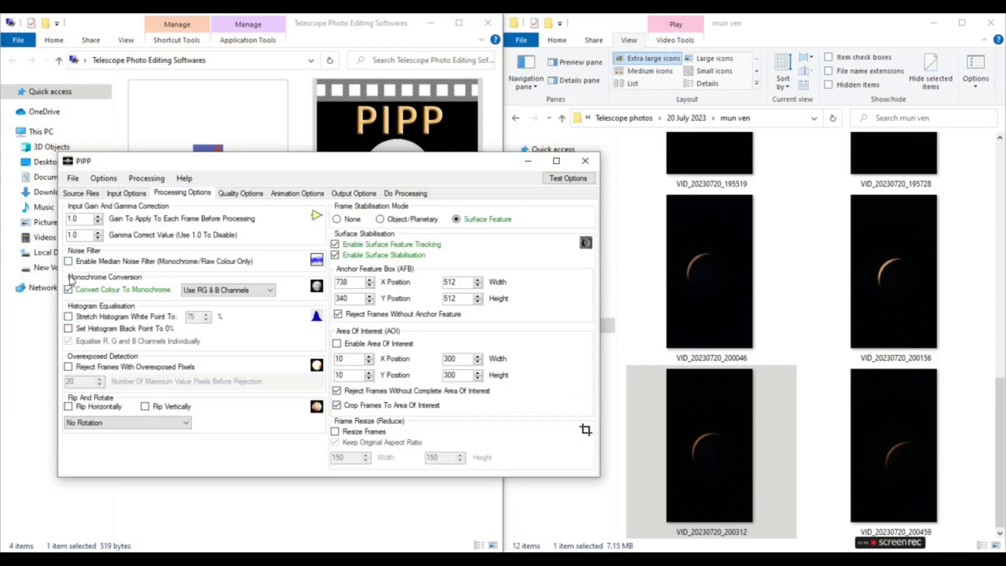
pyautogui.moveTo(102, 338)
pyautogui.press('Left')
pyautogui.click(475, 220)
# Open a test frame preview, arrange it beside the settings window, and set its zoom to 50%.
pyautogui.click(568, 179)
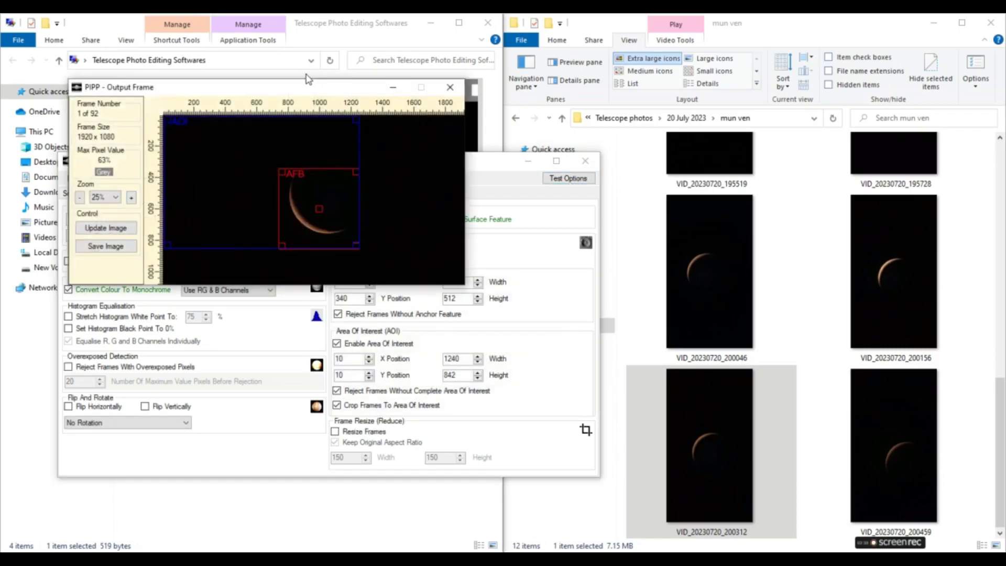
pyautogui.moveTo(297, 94); pyautogui.dragTo(239, 115)
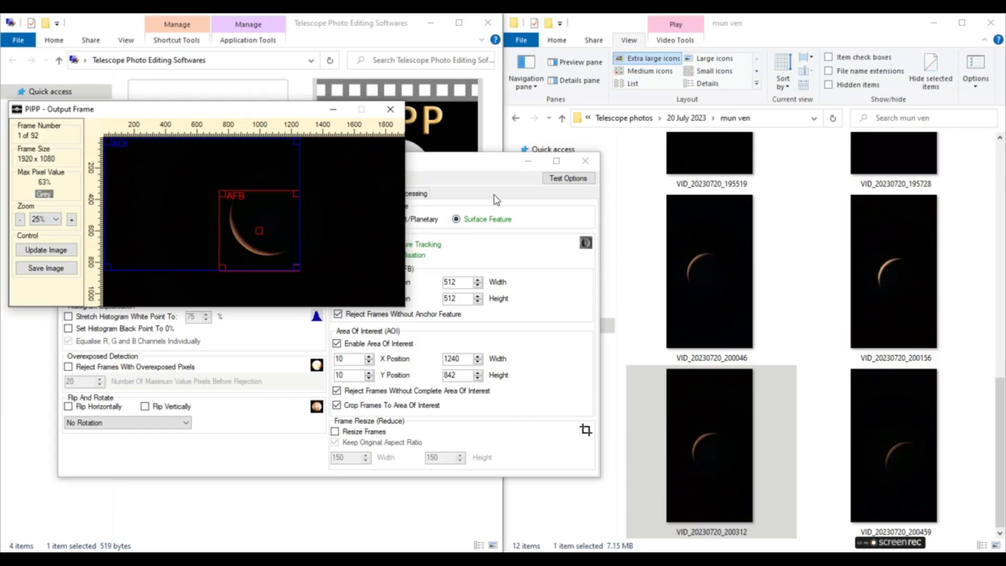
pyautogui.moveTo(438, 166); pyautogui.dragTo(565, 163)
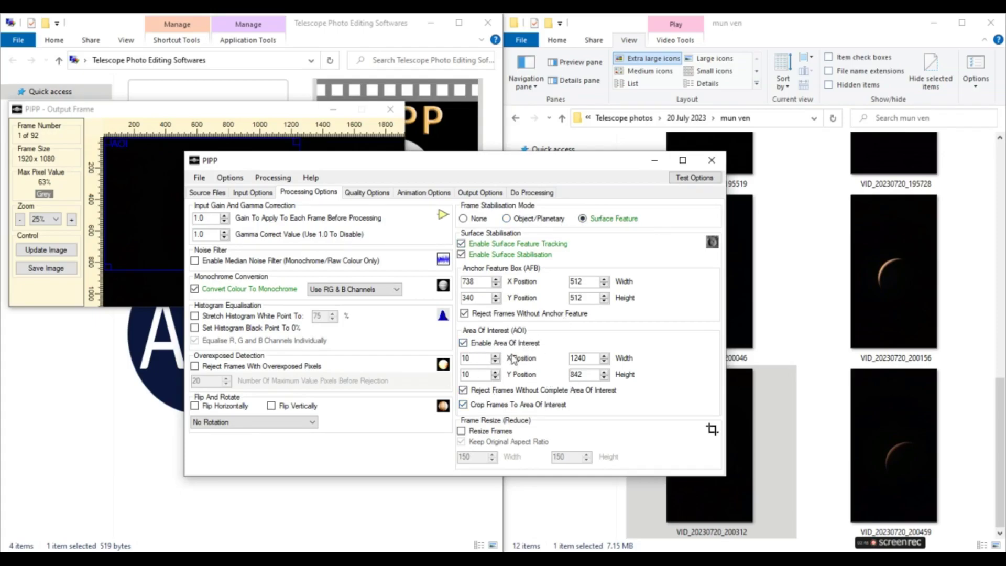
pyautogui.moveTo(263, 119); pyautogui.dragTo(403, 182)
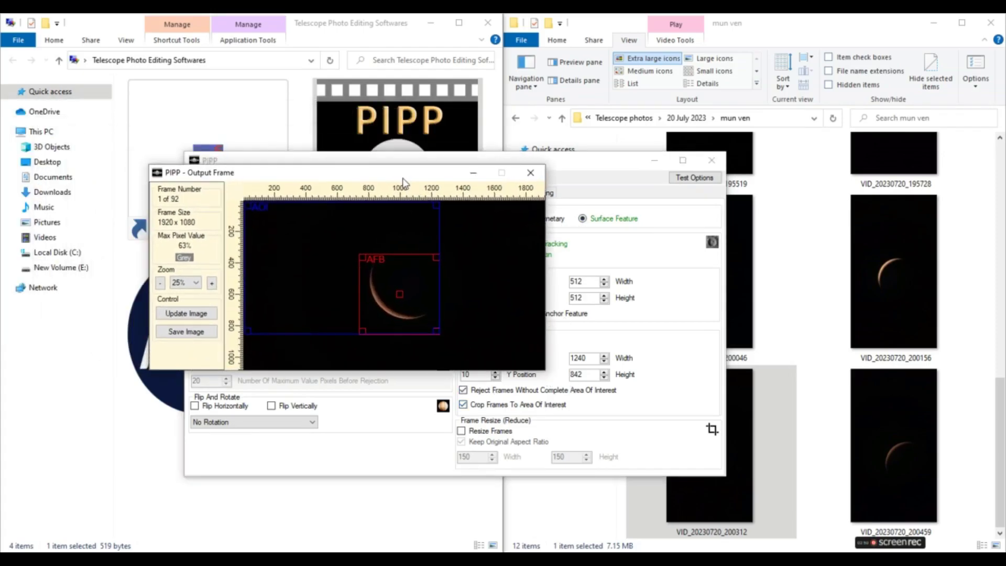
pyautogui.click(212, 284)
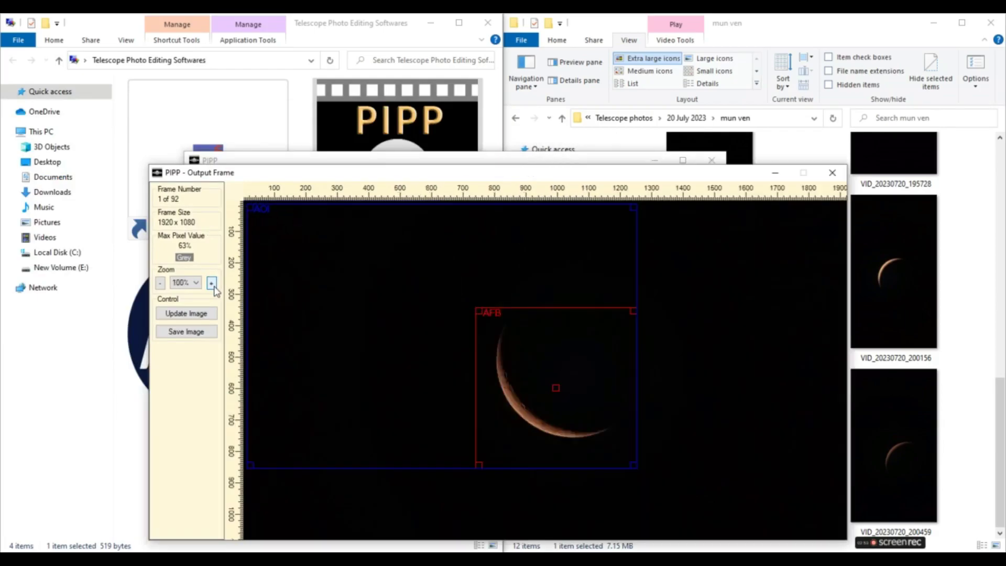
pyautogui.moveTo(318, 172); pyautogui.dragTo(167, 46)
pyautogui.click(47, 134)
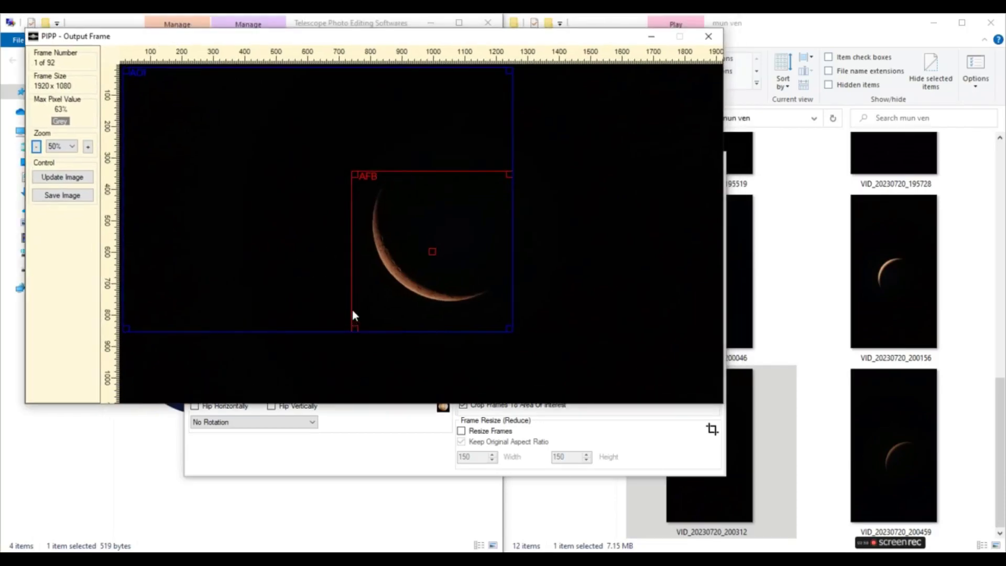
# Tighten the crop area to 652 x 572 around the crescent and shrink the anchor box to 160 x 128.
pyautogui.moveTo(509, 329); pyautogui.dragTo(561, 359)
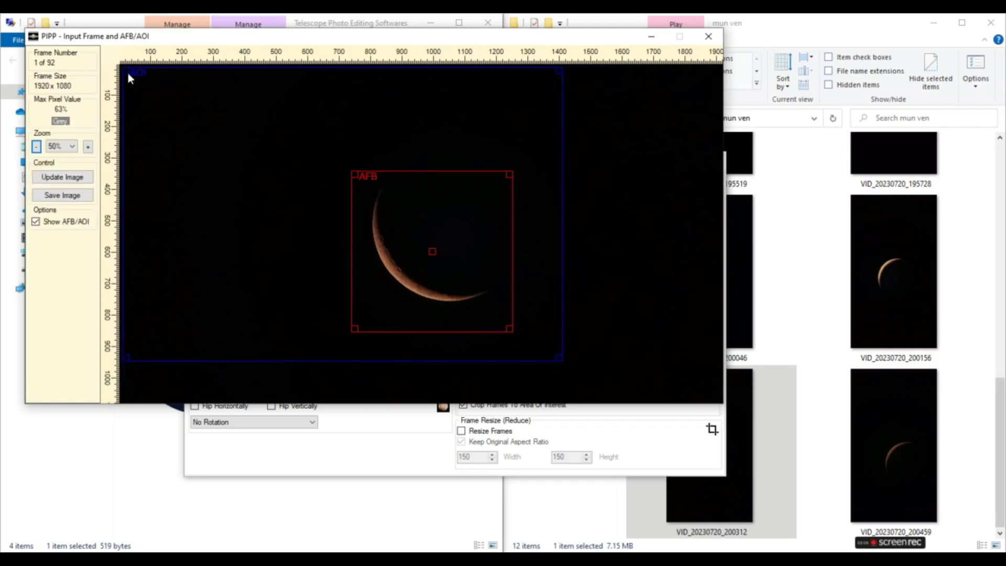
pyautogui.moveTo(128, 73); pyautogui.dragTo(386, 222)
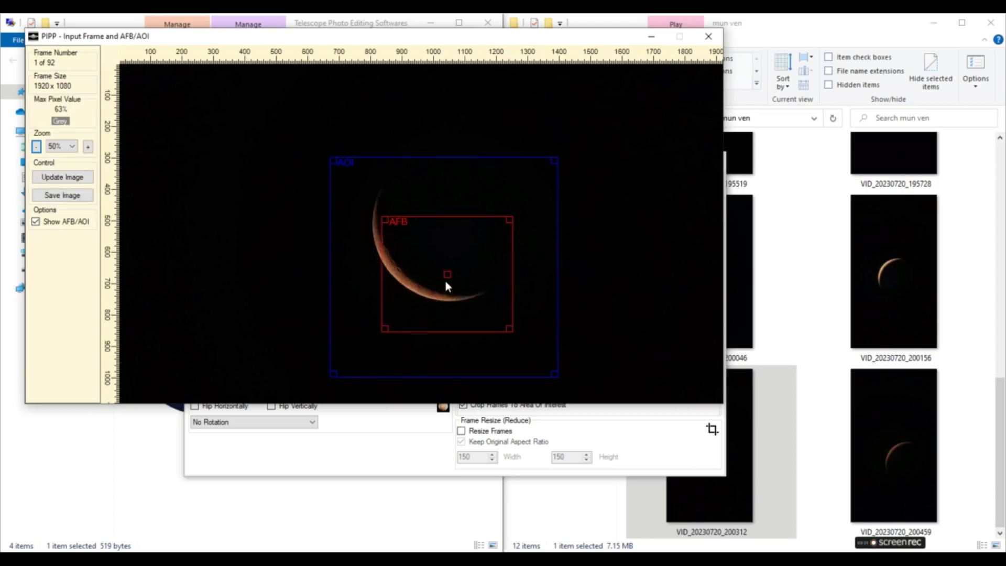
pyautogui.moveTo(509, 328); pyautogui.dragTo(398, 272)
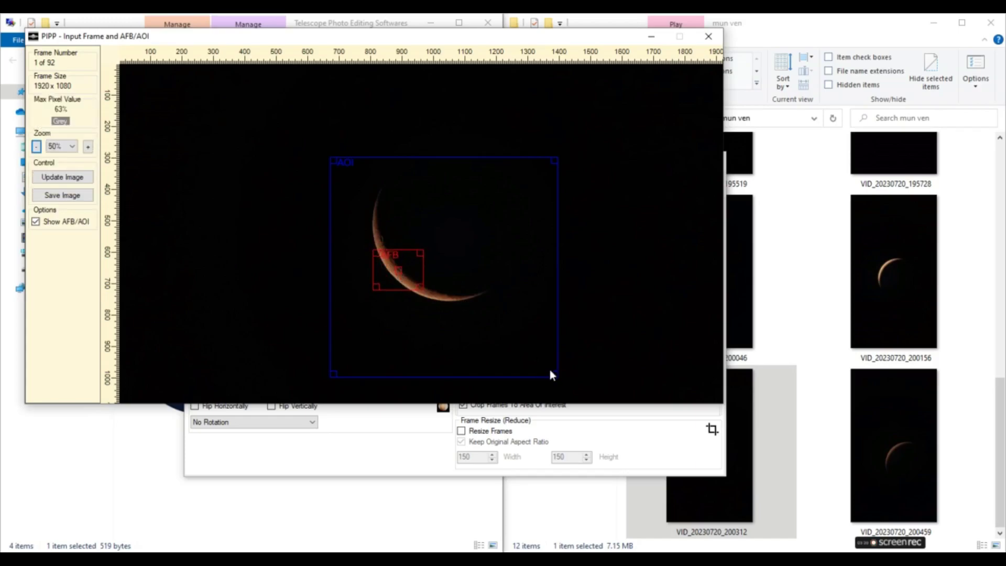
pyautogui.moveTo(552, 370); pyautogui.dragTo(531, 334)
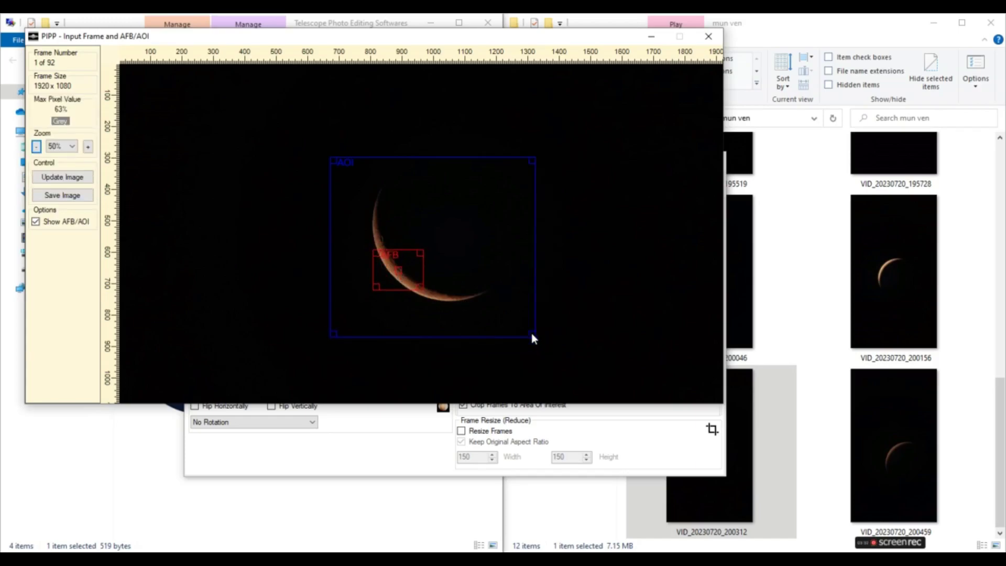
# Keep the new boxes, review the Quality, Animation and Output options, and process all 92 frames.
pyautogui.click(708, 36)
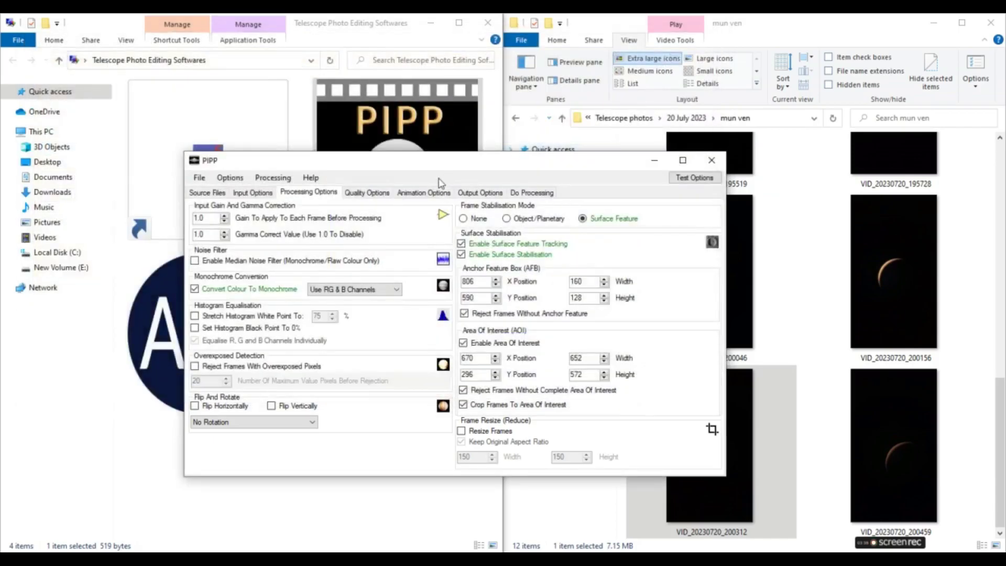
pyautogui.click(377, 192)
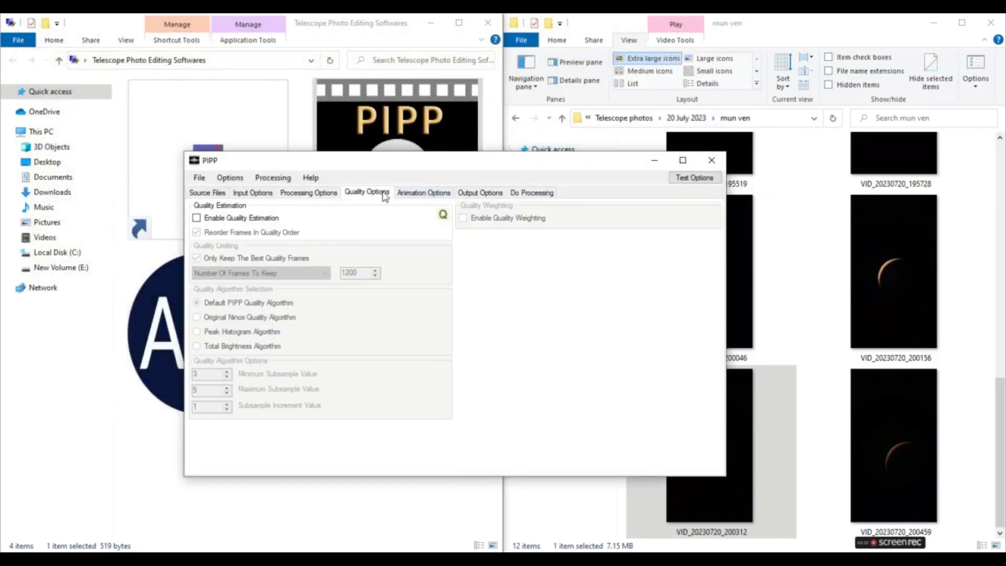
pyautogui.click(413, 193)
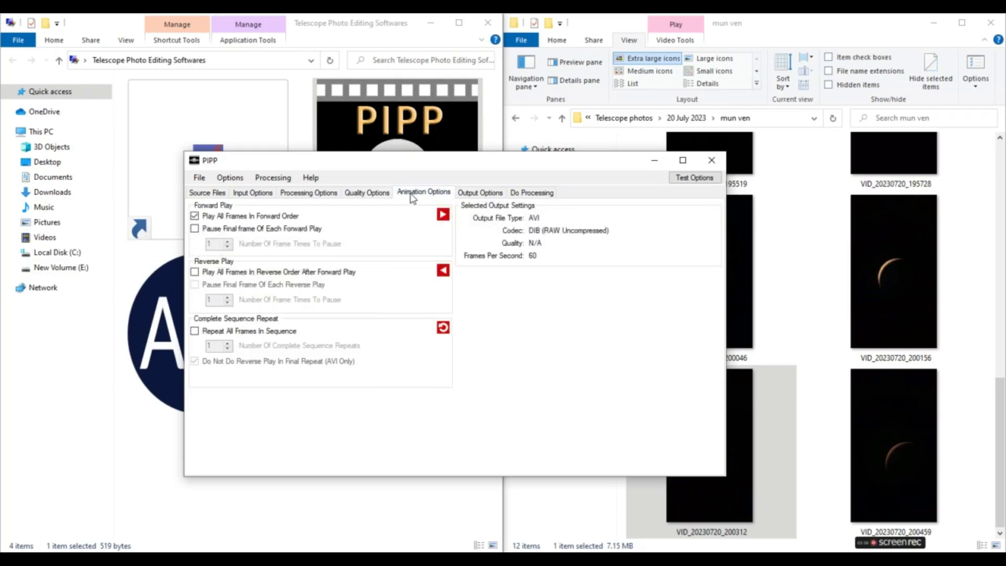
pyautogui.click(464, 193)
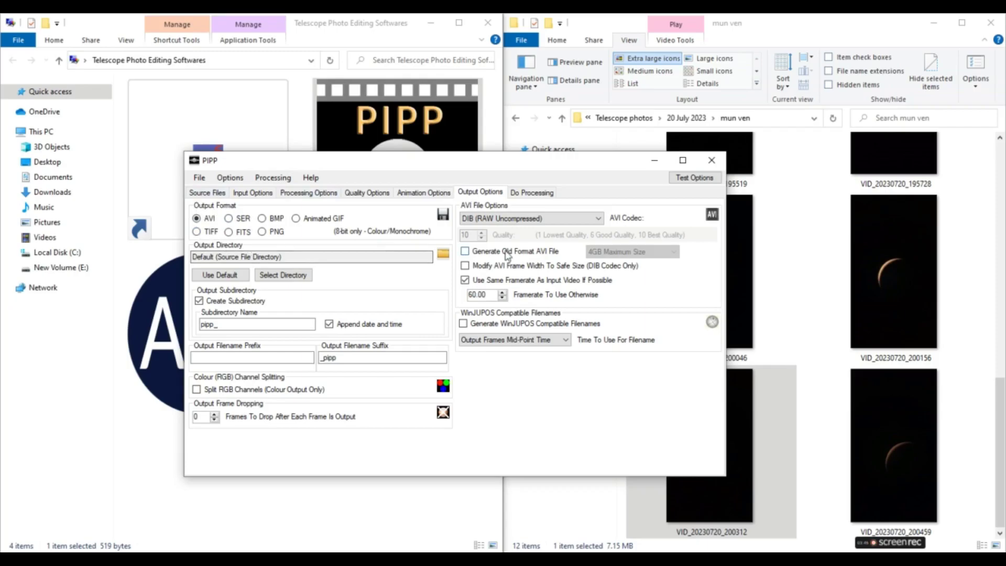
pyautogui.click(536, 192)
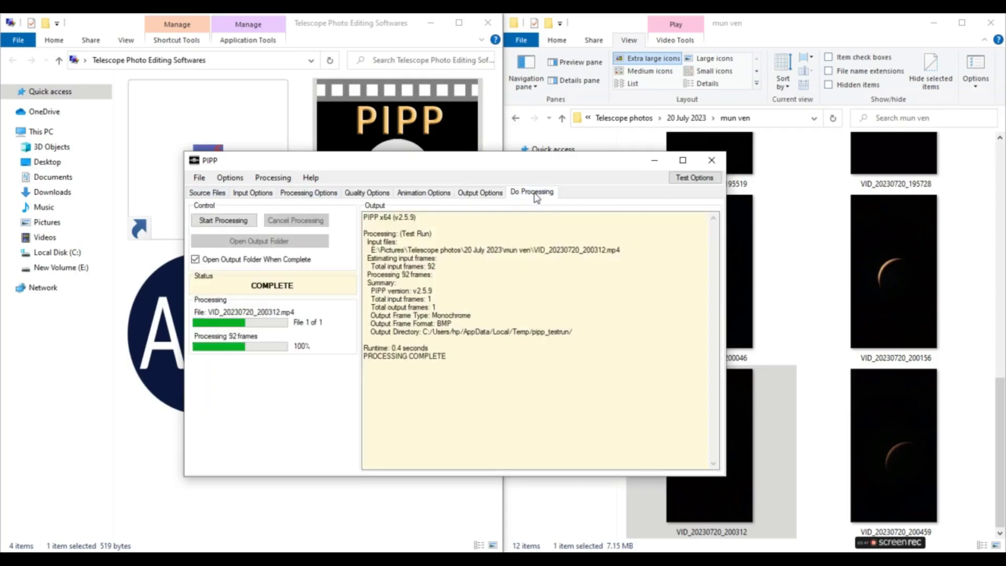
pyautogui.click(233, 220)
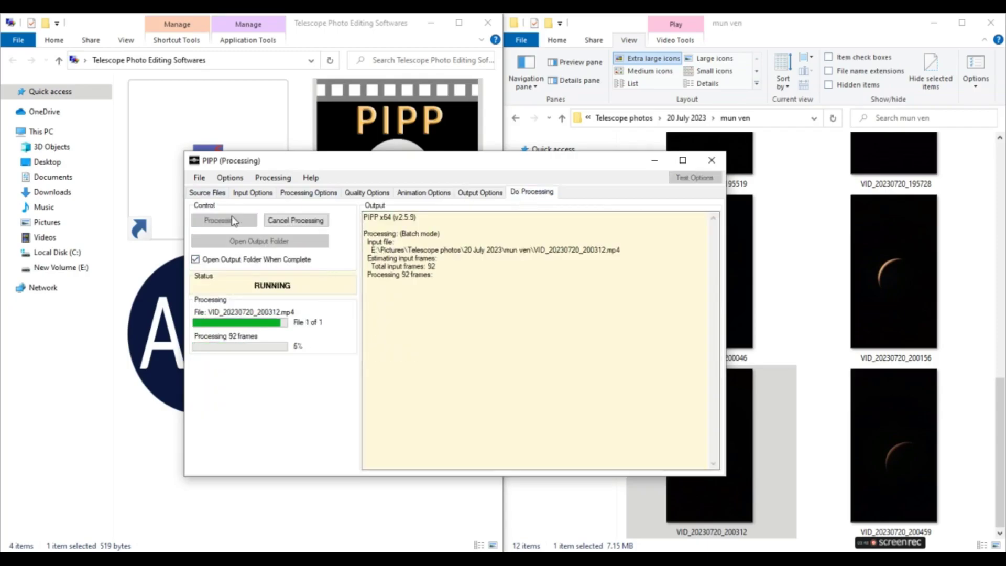
pyautogui.moveTo(888, 545)
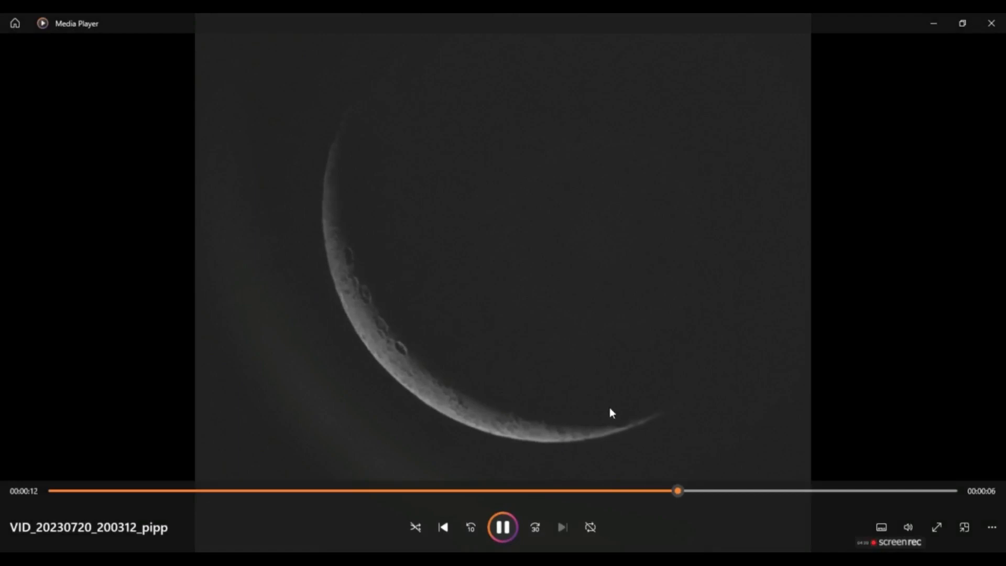
# Close Media Player after watching the stabilised, cropped VID_20230720_200312_pipp clip.
pyautogui.click(991, 24)
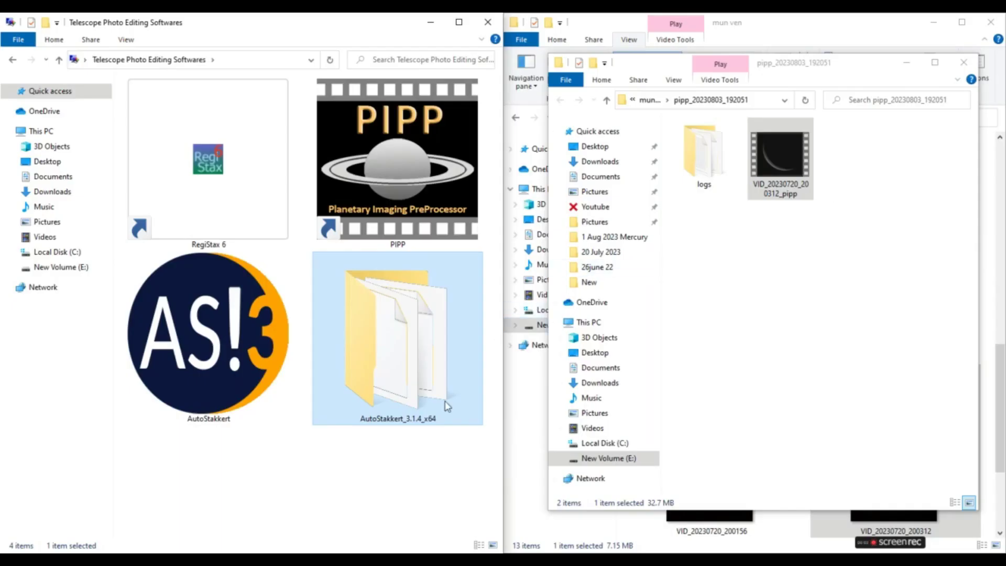
# Launch AutoStakkert, load VID_20230720_200312_pipp.avi, anchor on the moon's limb, and analyse all 92 frames.
pyautogui.doubleClick(403, 371)
pyautogui.doubleClick(173, 128)
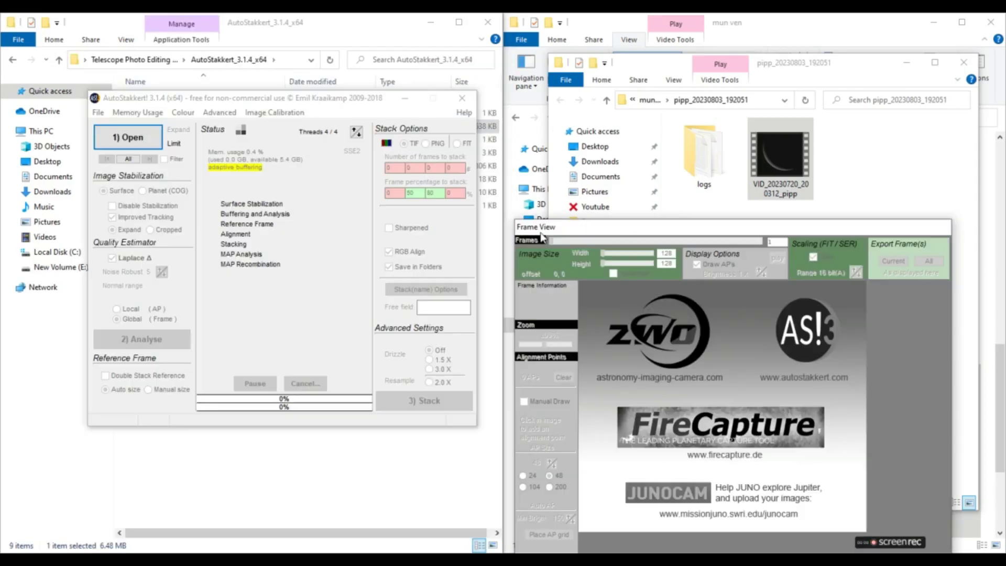
pyautogui.moveTo(797, 155); pyautogui.dragTo(651, 425)
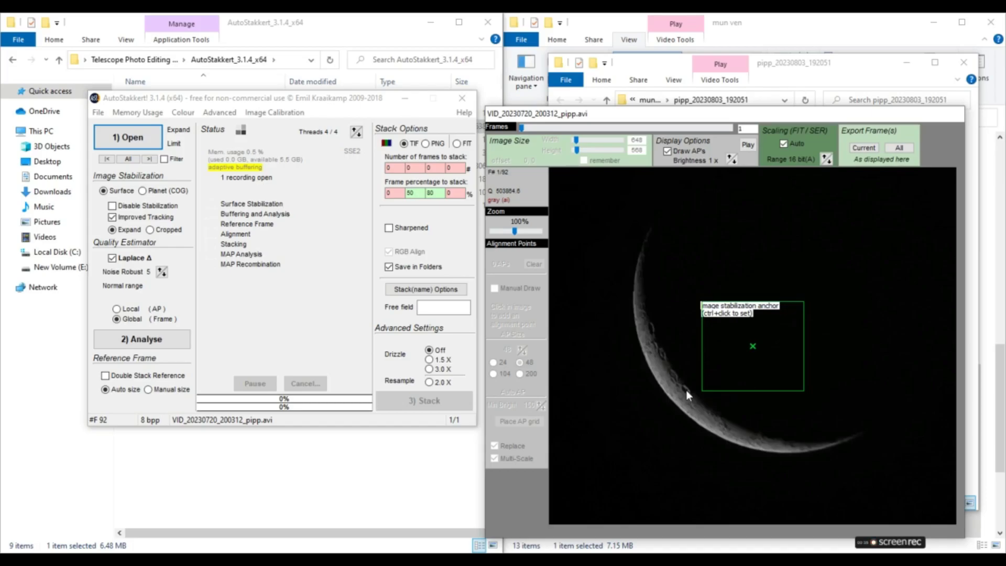
pyautogui.keyDown('ctrl'); pyautogui.click(686, 391); pyautogui.keyUp('ctrl')
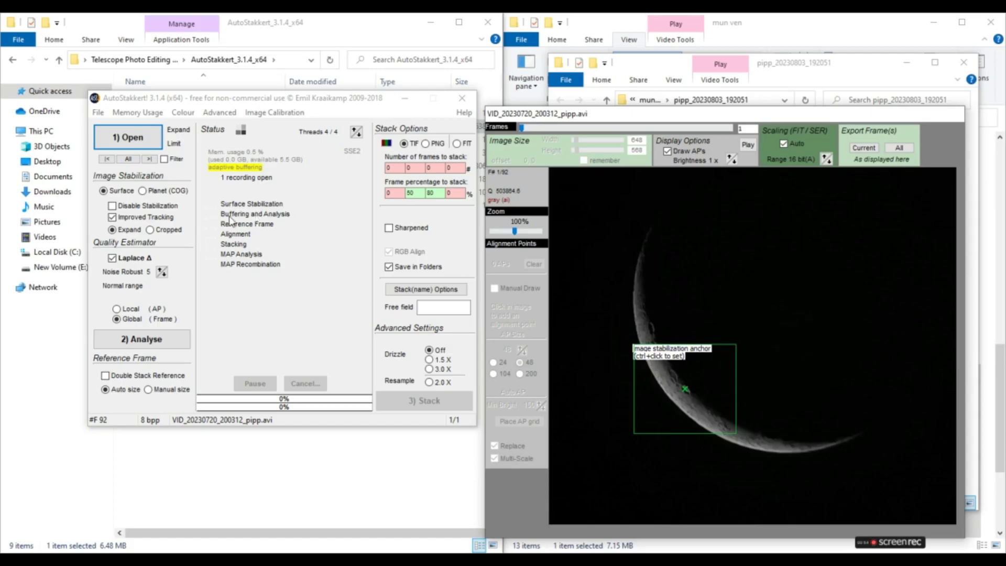
pyautogui.click(146, 340)
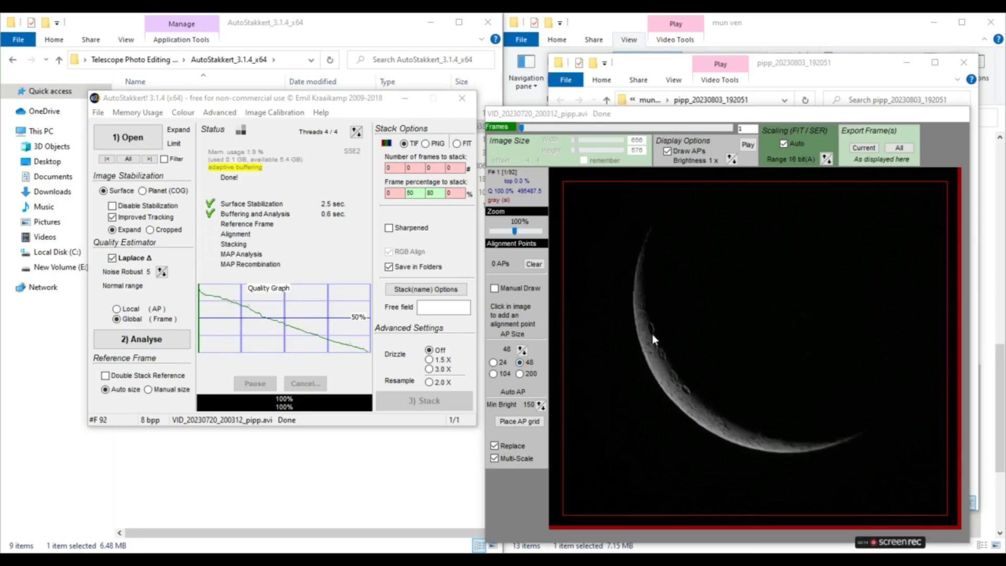
# Place alignment points up the crescent's limb and near its lower horn.
pyautogui.click(687, 389)
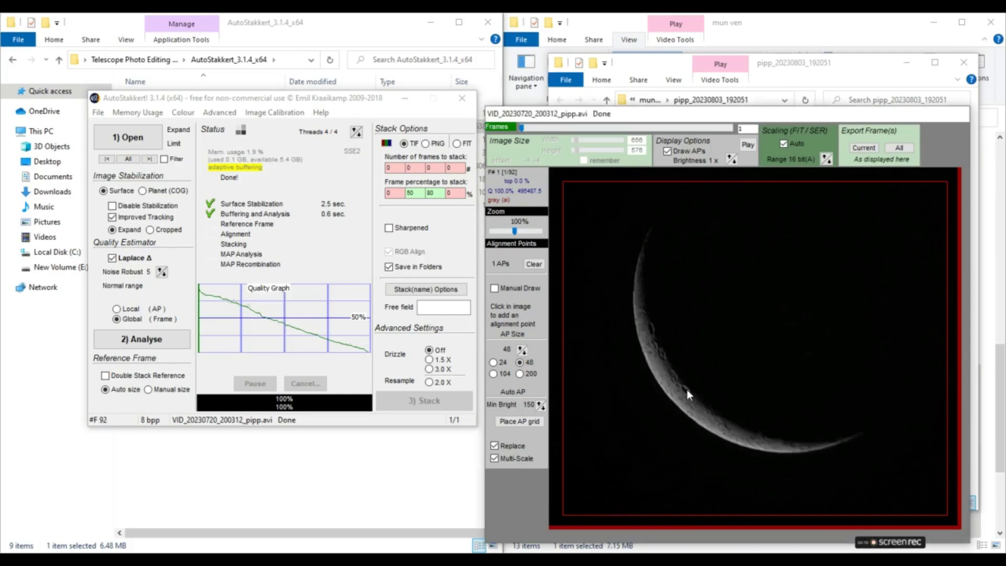
pyautogui.click(662, 354)
pyautogui.click(651, 330)
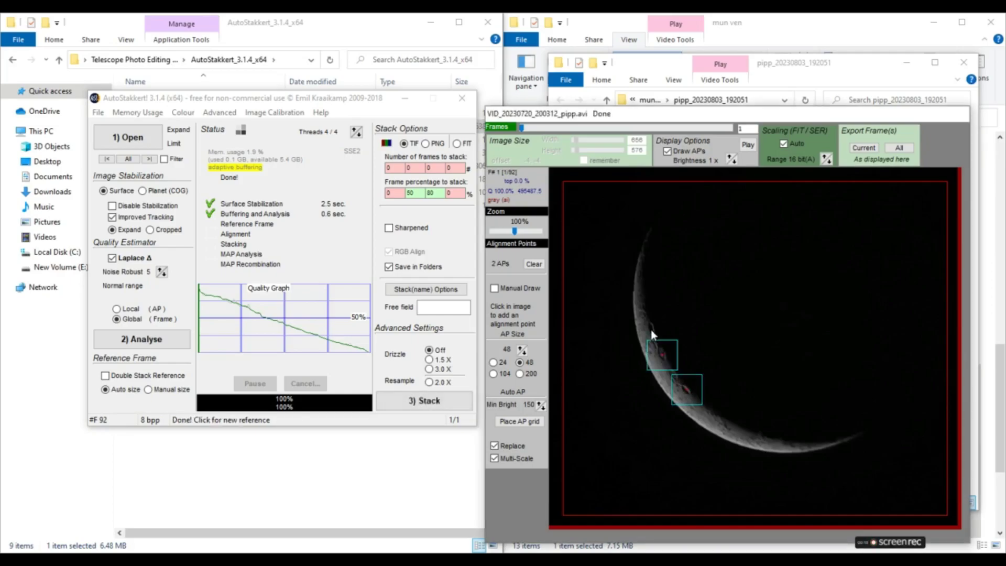
pyautogui.click(635, 304)
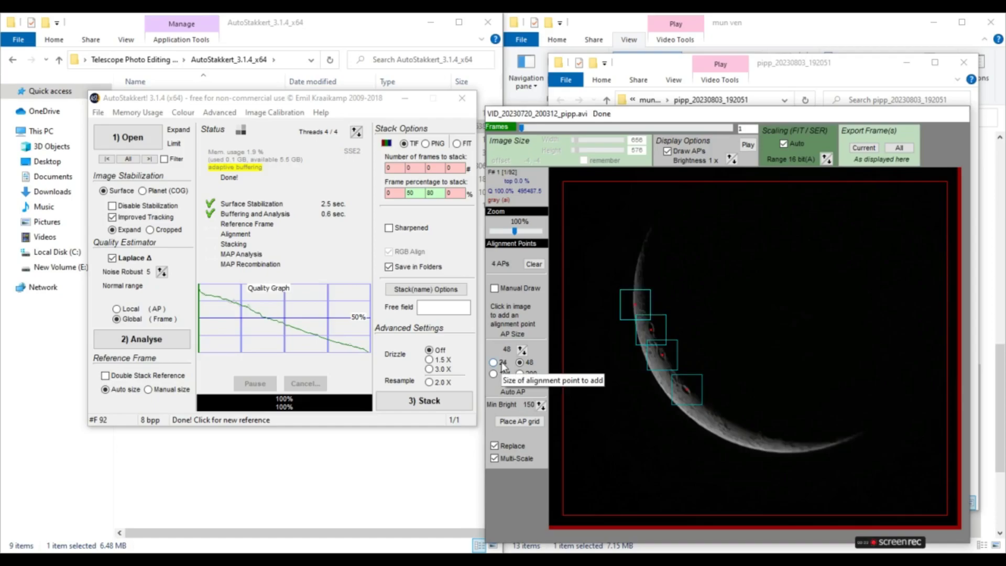
pyautogui.click(736, 432)
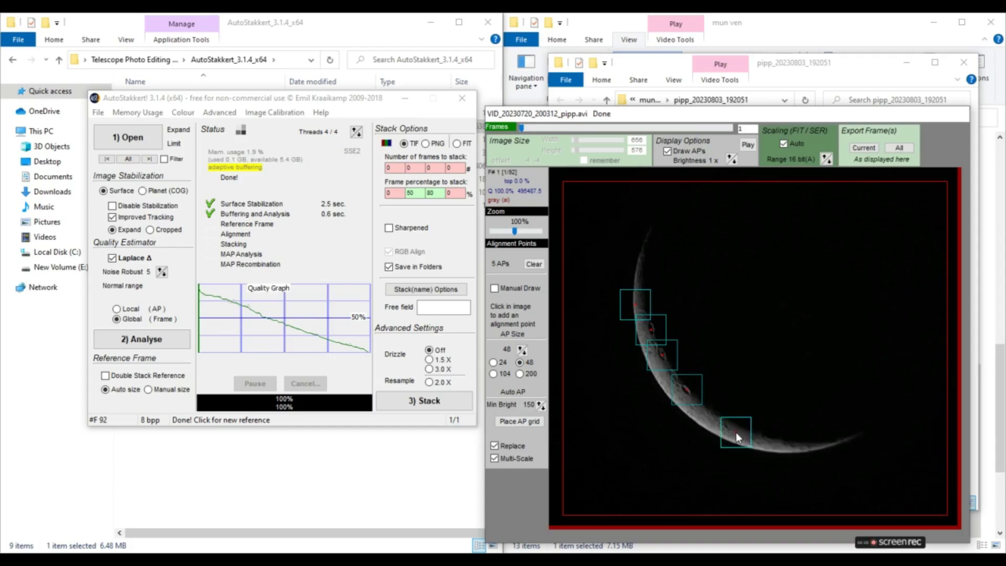
pyautogui.click(794, 447)
pyautogui.moveTo(514, 230); pyautogui.dragTo(527, 230)
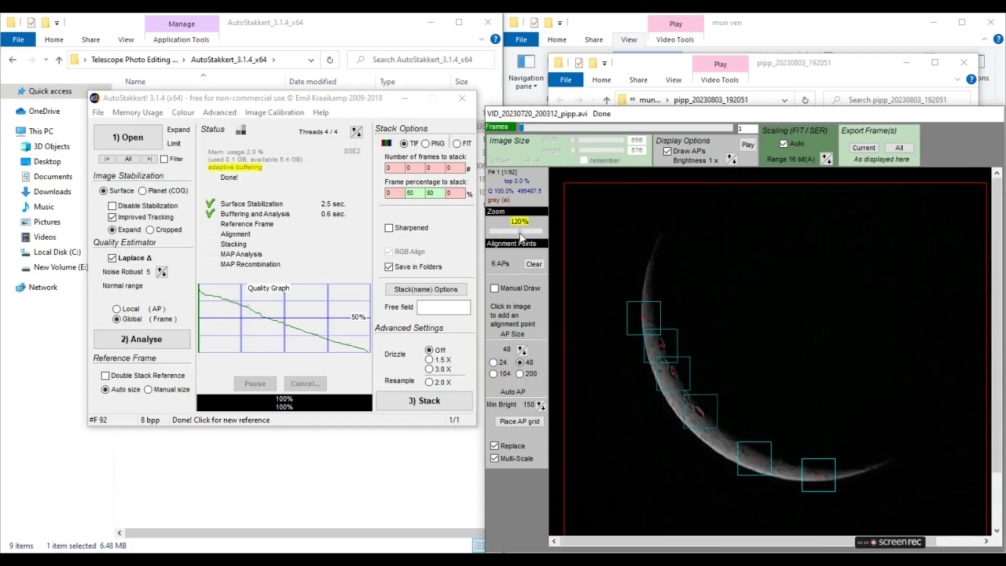
# Set alignment point size to 24 and add more points along the limb and horn, totalling 35.
pyautogui.click(494, 362)
pyautogui.moveTo(699, 325)
pyautogui.mouseDown()
pyautogui.moveTo(754, 419)
pyautogui.moveTo(799, 448)
pyautogui.mouseUp()
pyautogui.moveTo(710, 356); pyautogui.dragTo(684, 254)
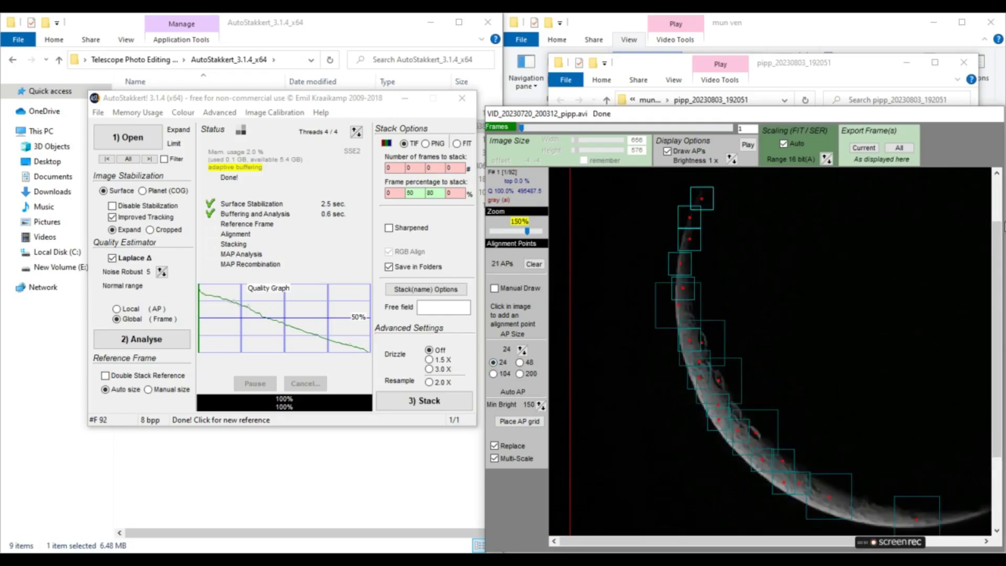
pyautogui.scroll(-3, 939, 413)
pyautogui.moveTo(527, 231); pyautogui.dragTo(514, 233)
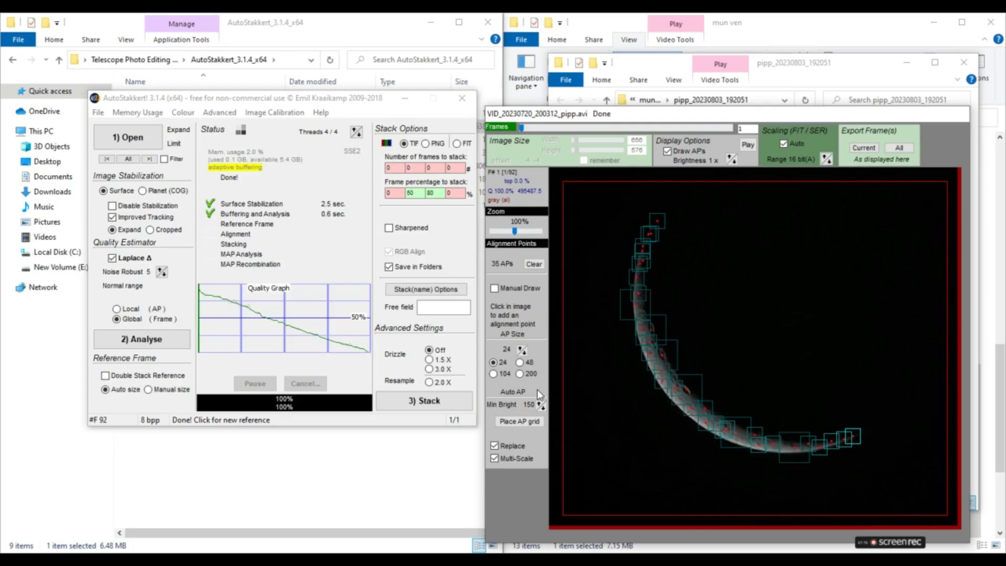
# Stack the moon video's best 50% and 80% of frames, then briefly replay the processed pipp video.
pyautogui.click(439, 403)
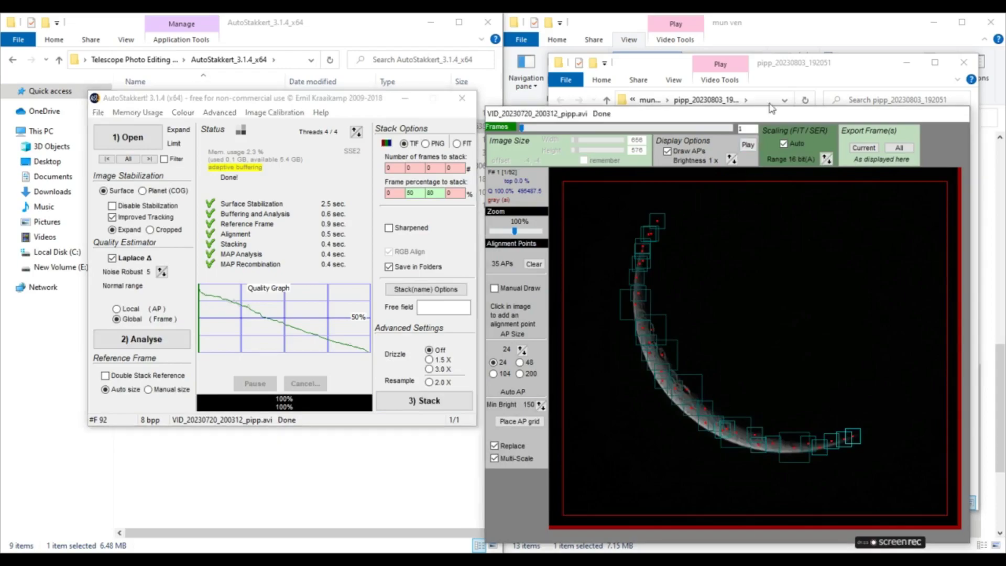
pyautogui.click(814, 66)
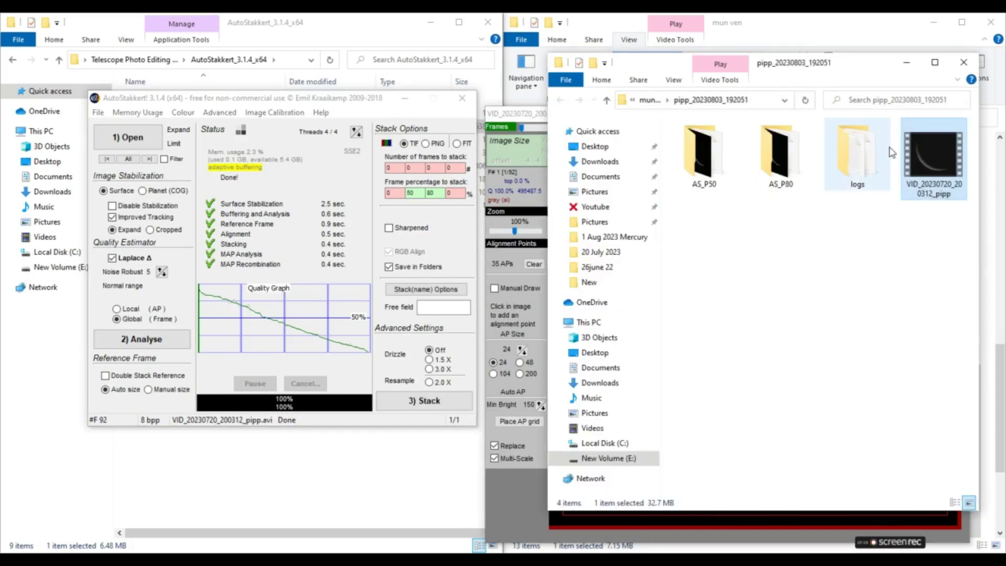
pyautogui.doubleClick(911, 156)
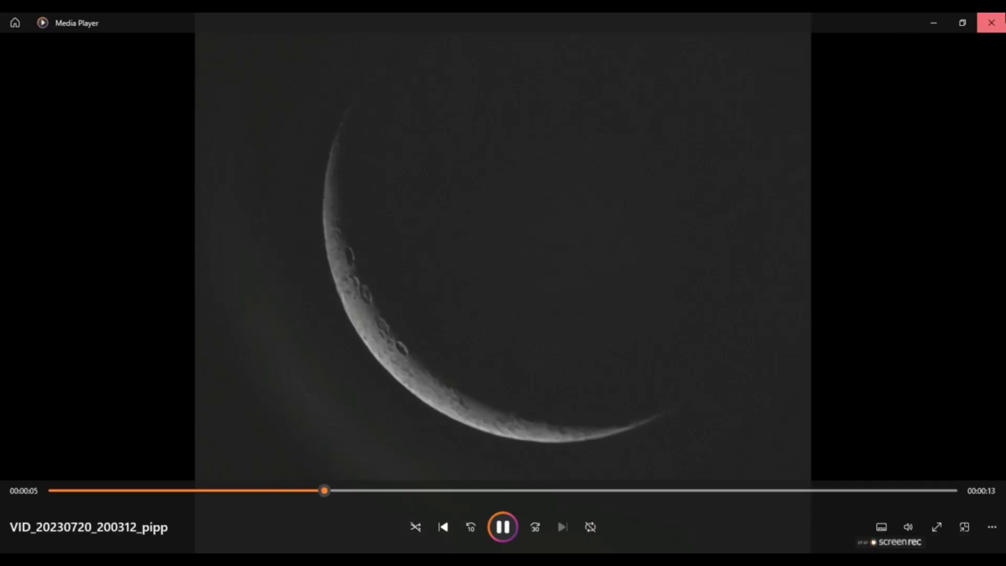
pyautogui.hotkey('alt', 'F4')
# View the 50% stacked crescent TIF from the AS_P50 folder in Photo Viewer, then close it.
pyautogui.doubleClick(704, 153)
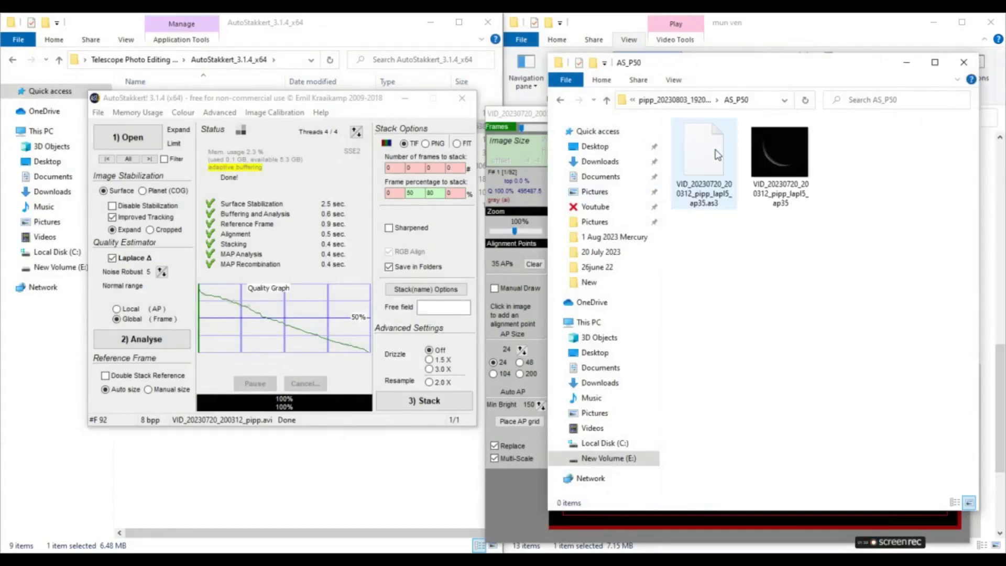
pyautogui.doubleClick(788, 155)
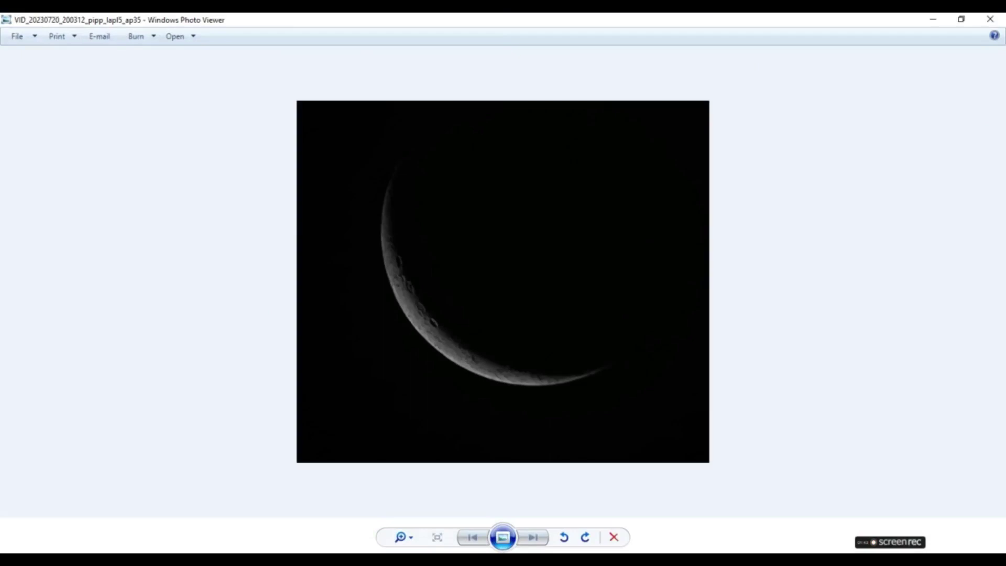
pyautogui.click(400, 536)
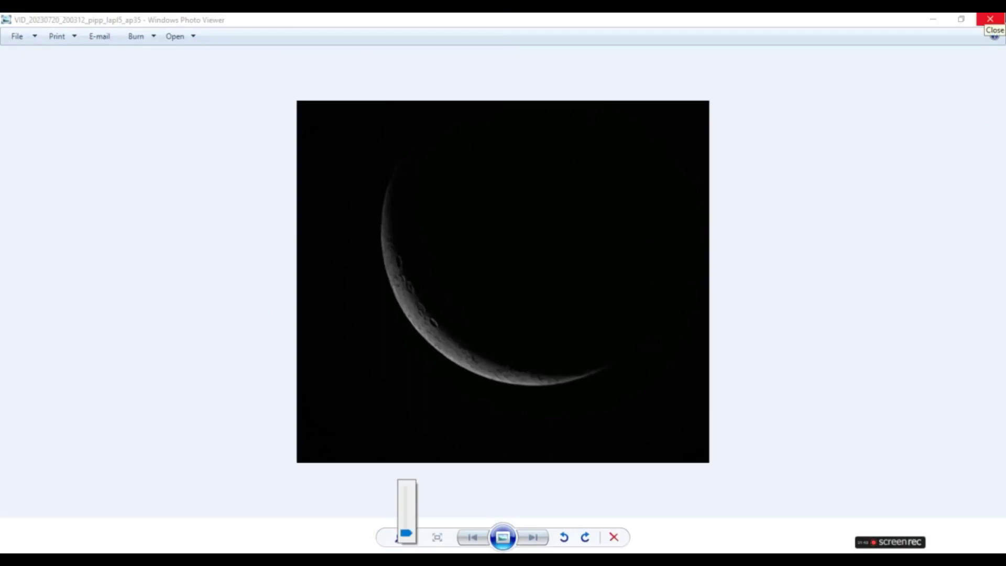
pyautogui.click(990, 19)
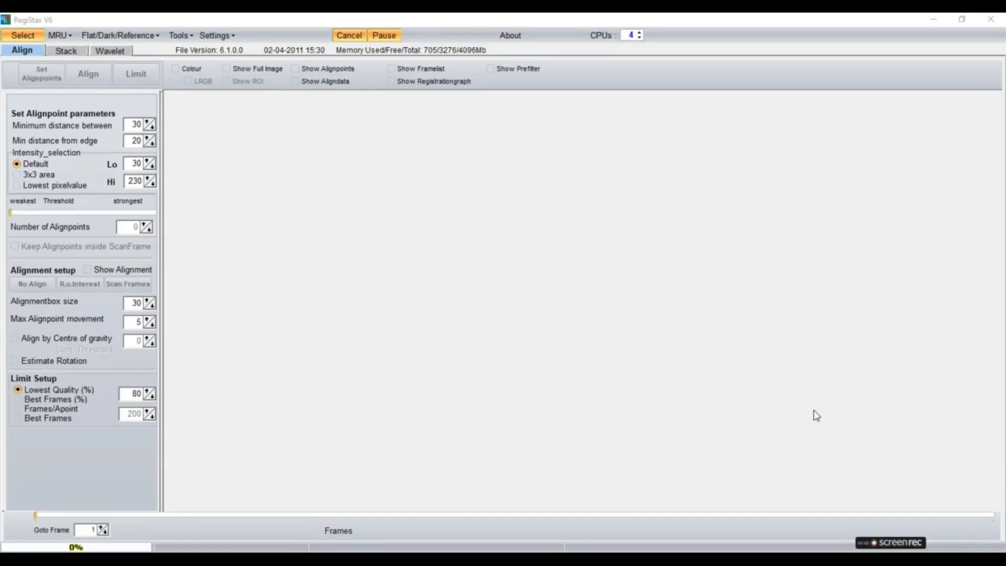
# Load the 80% stacked ap35 TIF from AS_P80 into RegiStax 6, accepting the levels stretch.
pyautogui.hotkey('alt', 'Tab')
pyautogui.hotkey('alt', 'Tab')
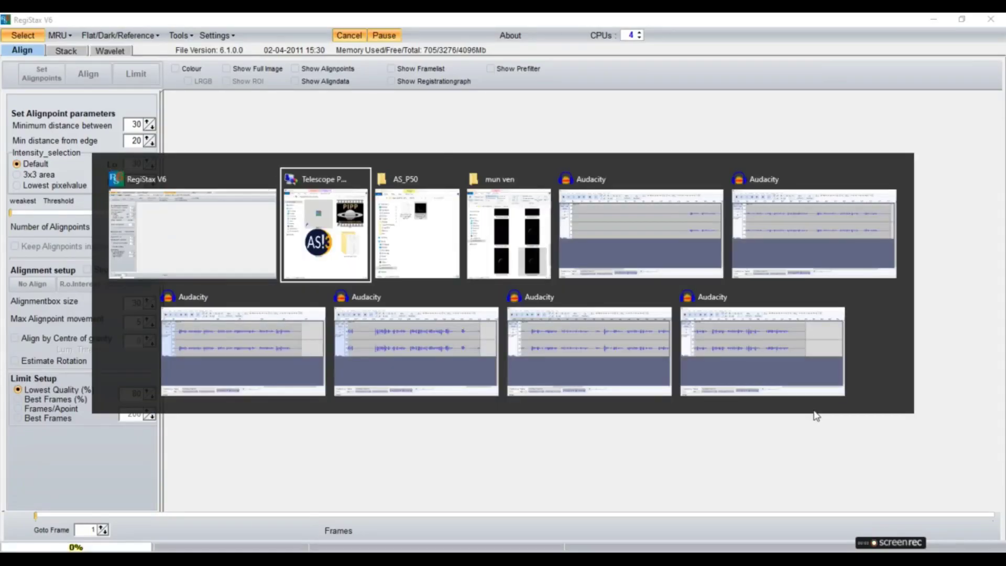
pyautogui.hotkey('alt', 'Tab')
pyautogui.press('Tab')
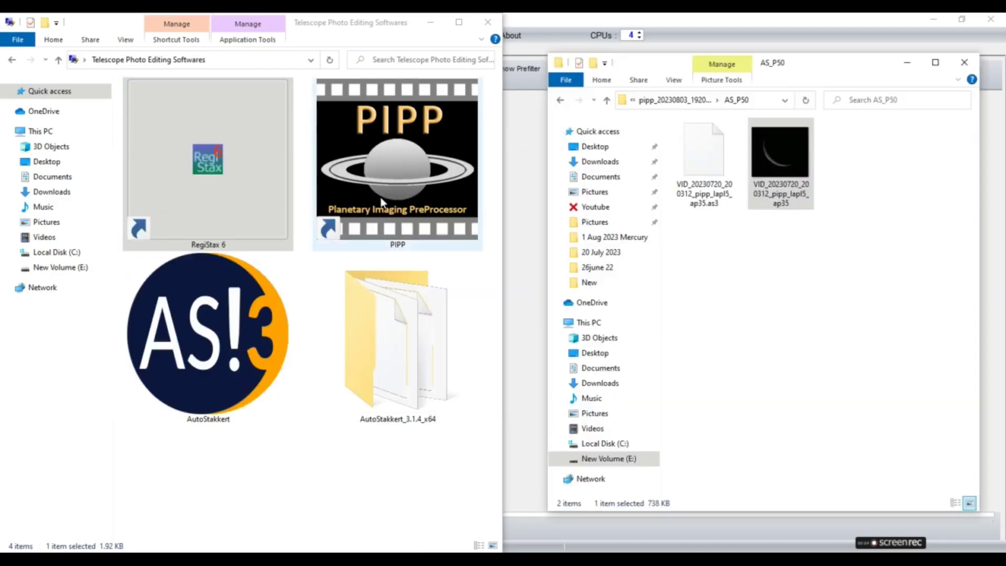
pyautogui.click(431, 22)
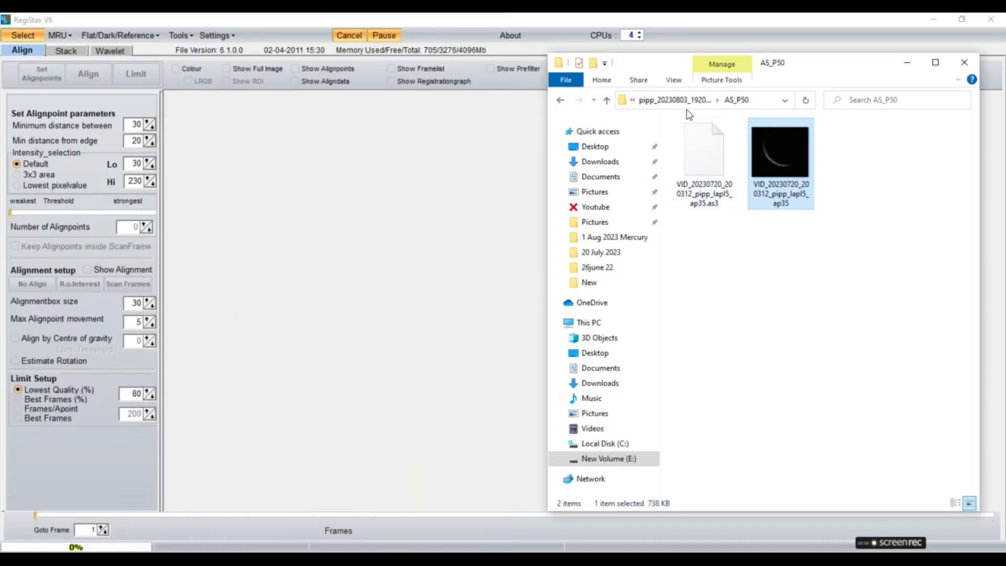
pyautogui.click(676, 100)
pyautogui.doubleClick(786, 160)
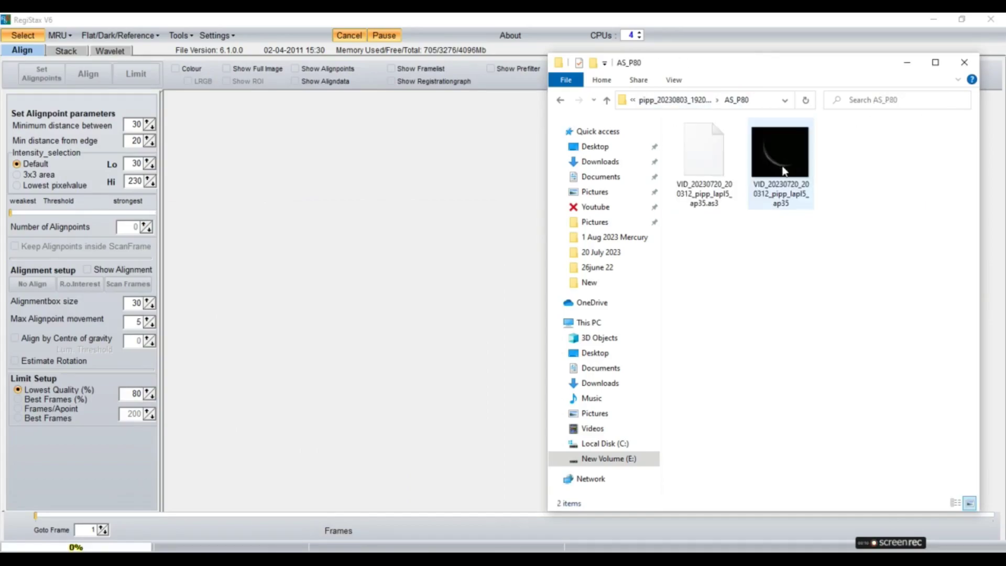
pyautogui.moveTo(791, 159); pyautogui.dragTo(346, 306)
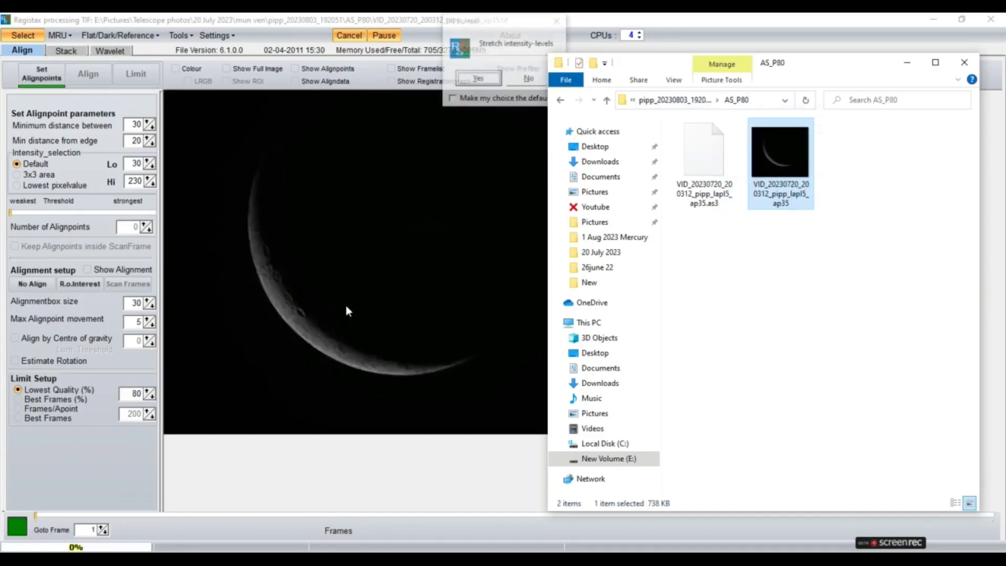
pyautogui.click(477, 79)
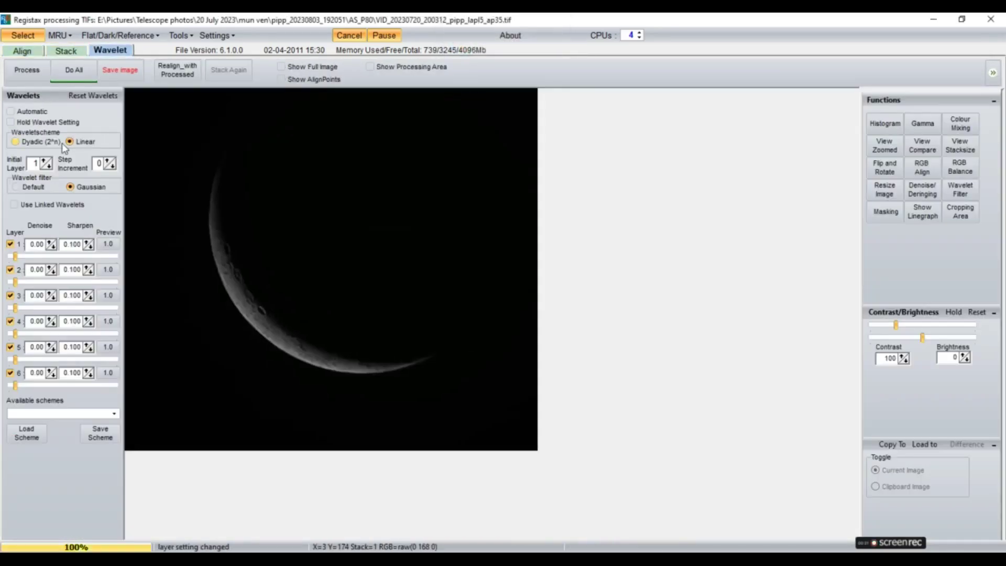
# Apply the Default wavelet filter, boost layers 1, 4 and 5, and set histogram gamma to 1.25.
pyautogui.click(25, 188)
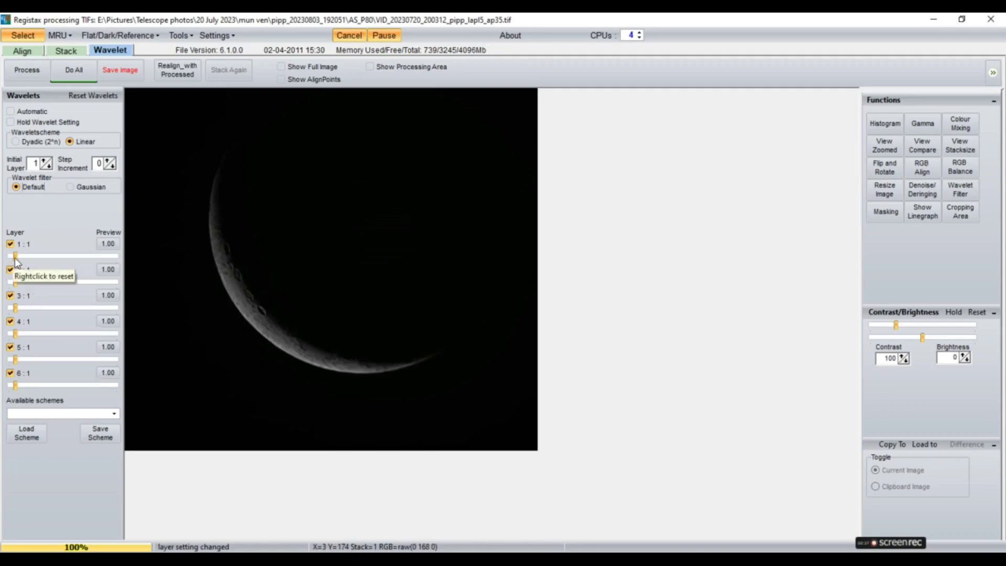
pyautogui.moveTo(16, 258); pyautogui.dragTo(17, 307)
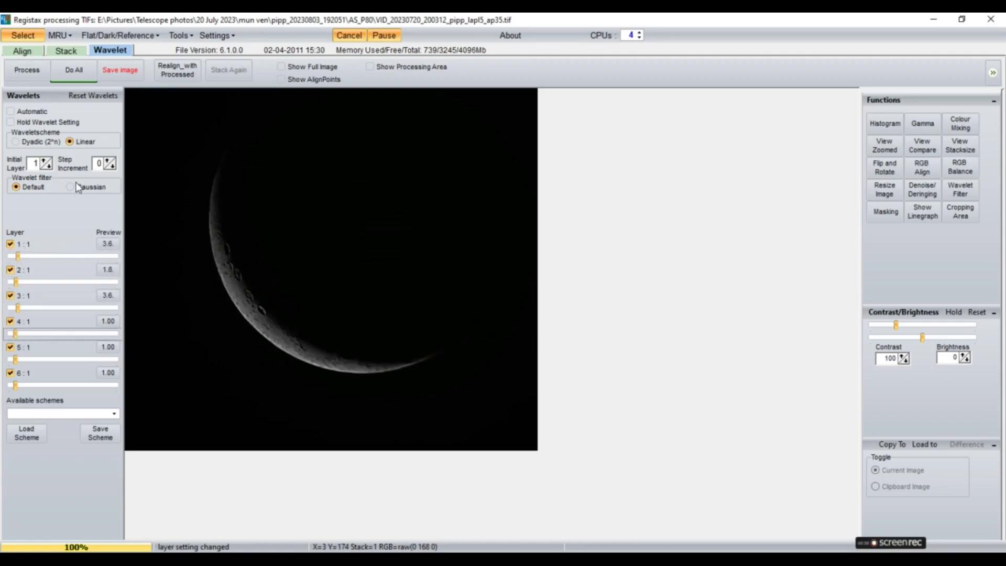
pyautogui.click(885, 124)
pyautogui.moveTo(703, 221); pyautogui.dragTo(676, 221)
pyautogui.moveTo(16, 333); pyautogui.dragTo(16, 334)
pyautogui.moveTo(15, 359); pyautogui.dragTo(17, 385)
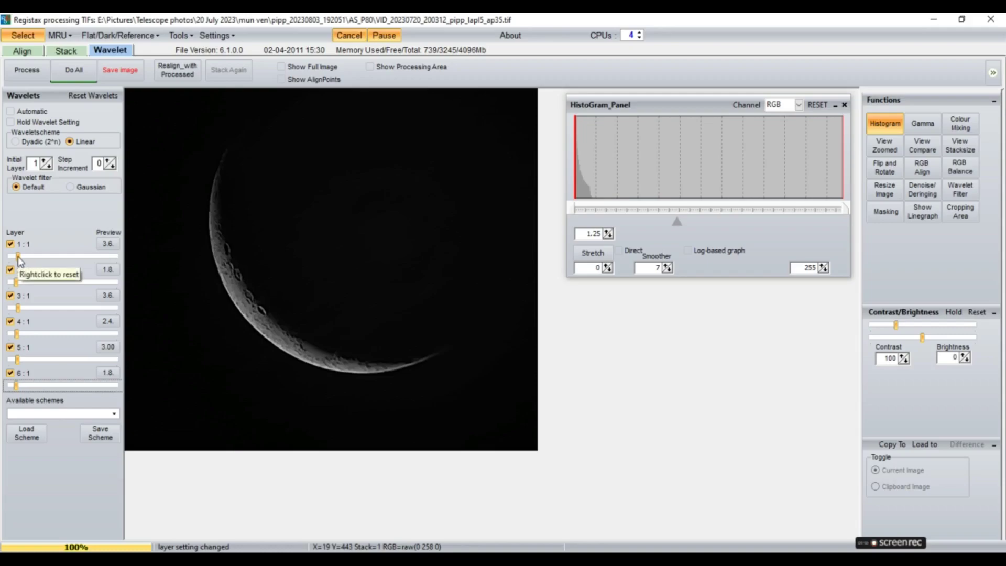
# Test wavelet layer 1 sharpening high and low, leaving it at 3.00.
pyautogui.moveTo(18, 261)
pyautogui.mouseDown()
pyautogui.moveTo(32, 262)
pyautogui.moveTo(19, 259)
pyautogui.mouseUp()
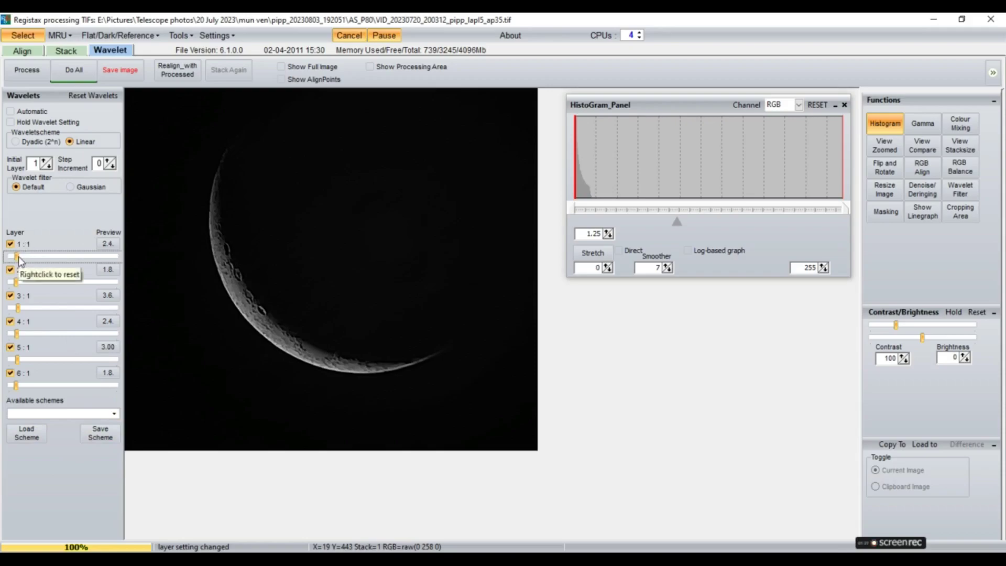
pyautogui.moveTo(19, 256); pyautogui.dragTo(110, 258)
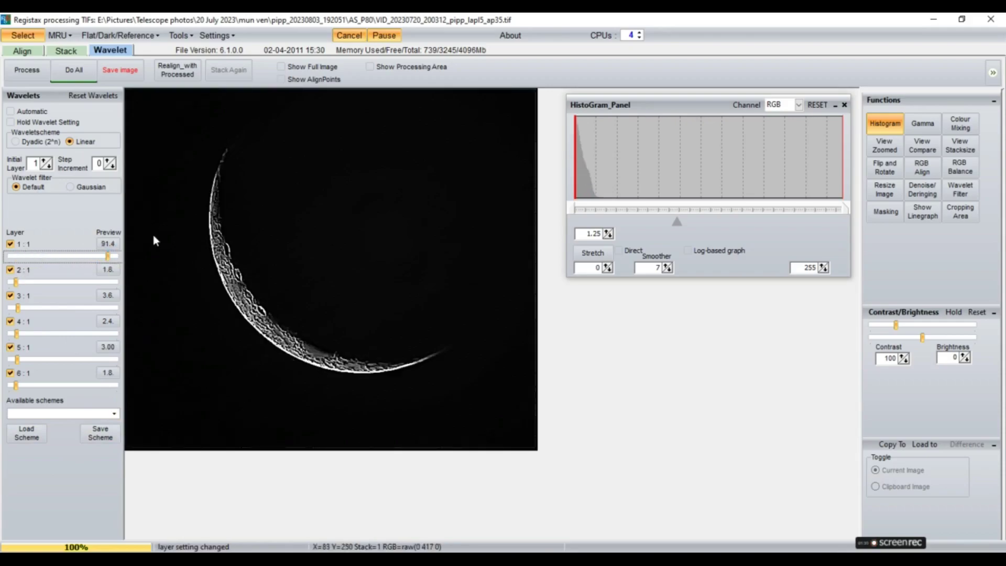
pyautogui.moveTo(107, 257); pyautogui.dragTo(18, 261)
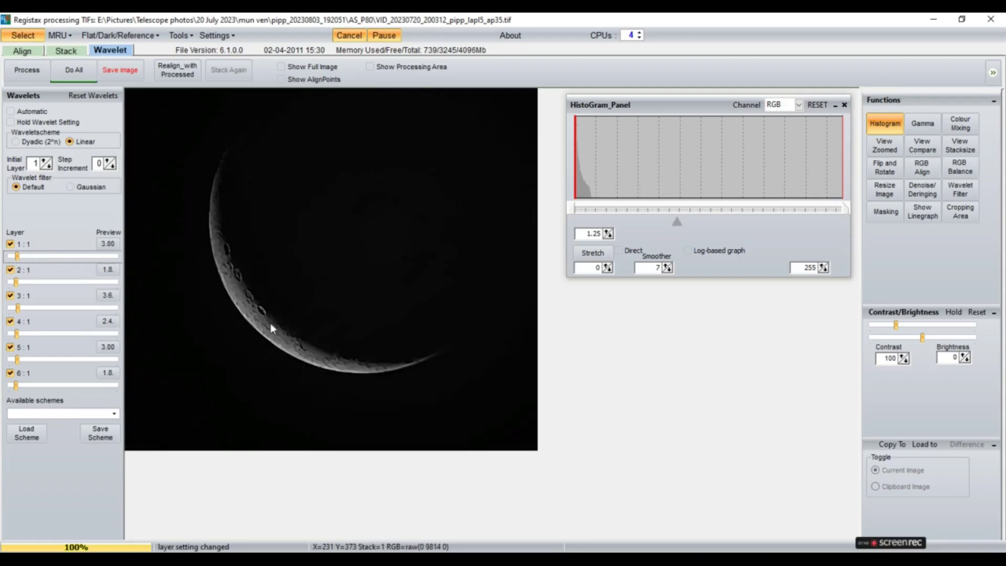
# Check the Moon at full size, fit it back in view, and raise gamma to 1.67.
pyautogui.click(309, 69)
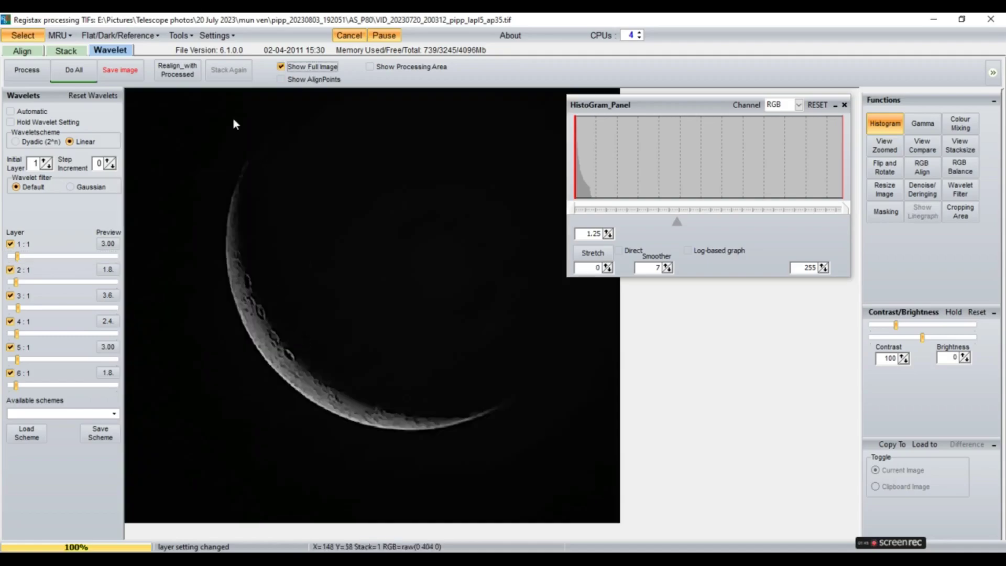
pyautogui.click(289, 68)
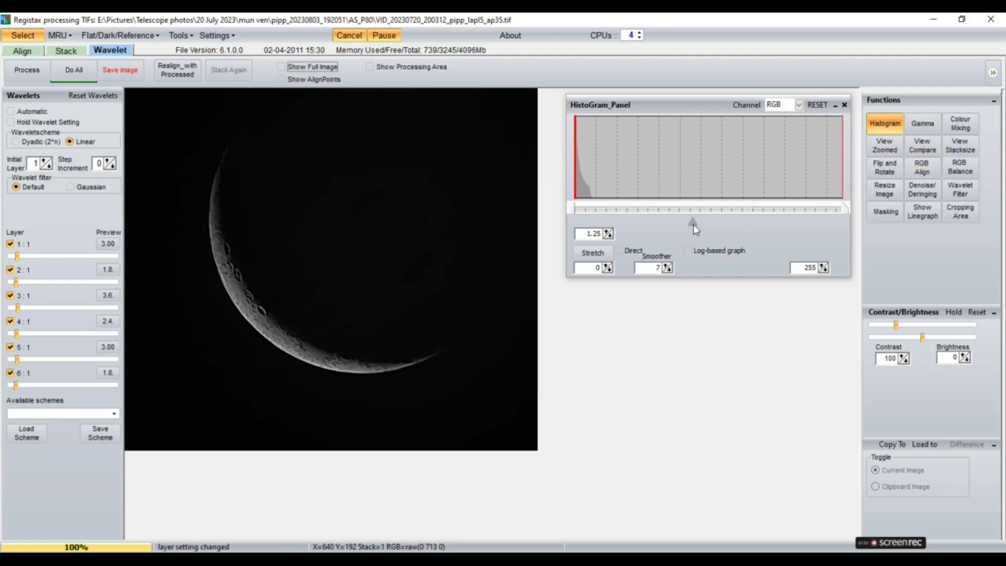
pyautogui.moveTo(693, 224); pyautogui.dragTo(627, 224)
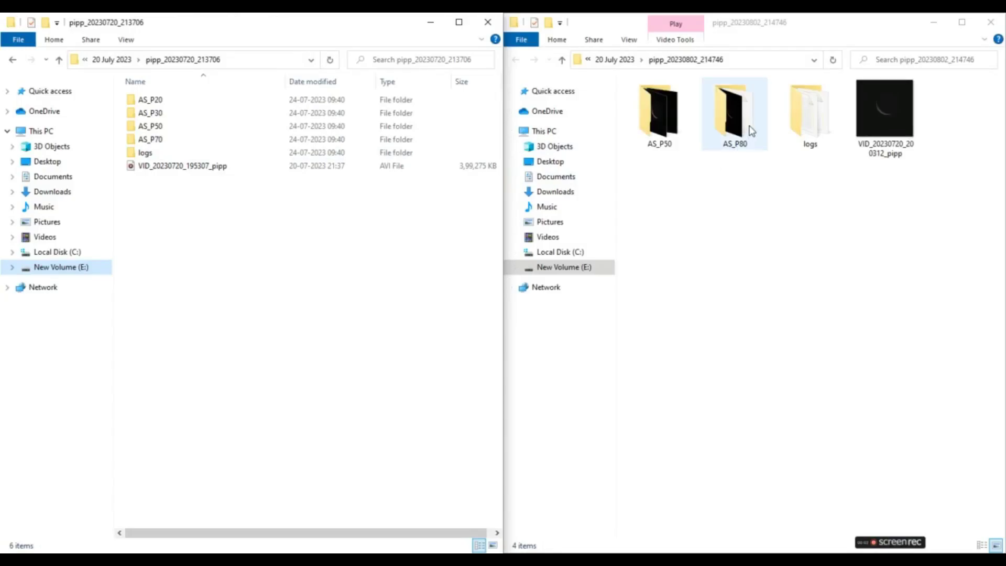
# Preview the processed Moon video, then open the mun image from the AS_P50 folder.
pyautogui.doubleClick(884, 111)
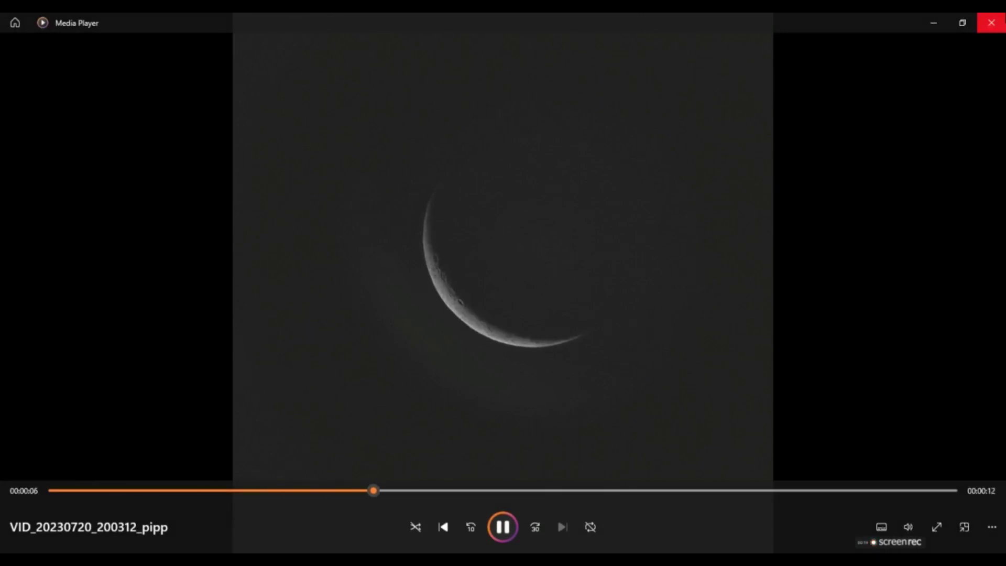
pyautogui.click(991, 23)
pyautogui.doubleClick(660, 132)
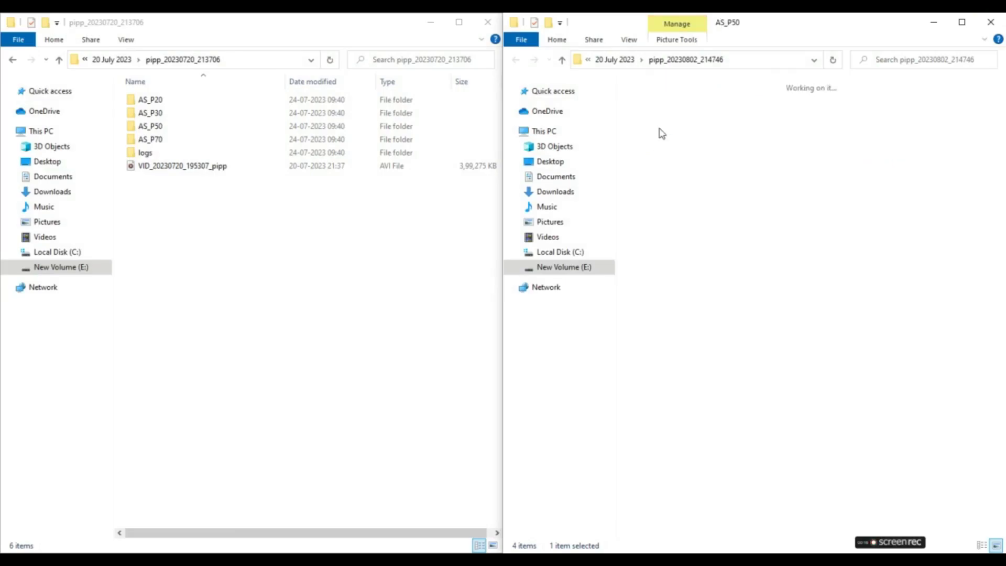
pyautogui.doubleClick(667, 130)
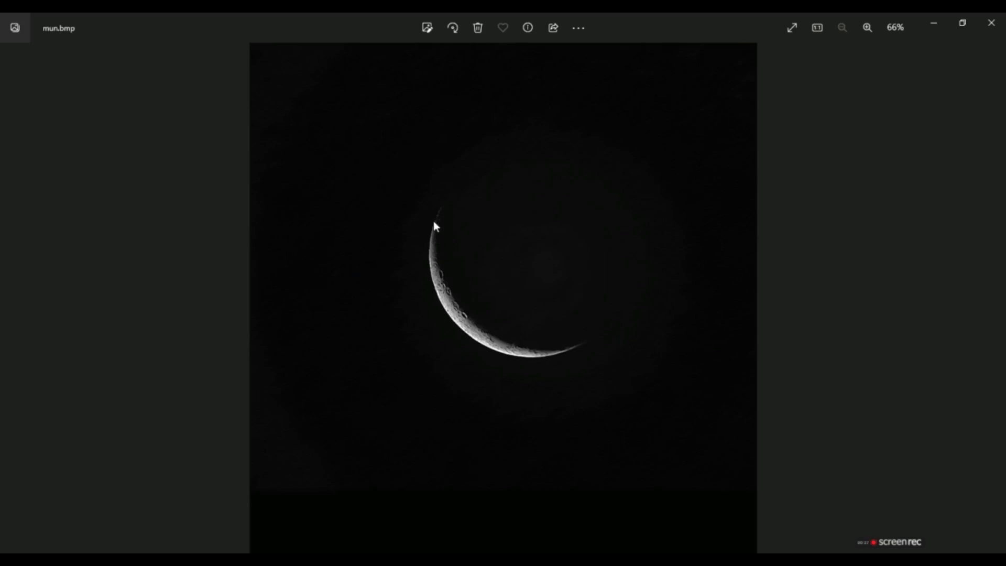
# Cycle through mun, mun2 and the ap39 stacked images, ending back on mun.
pyautogui.press('Right')
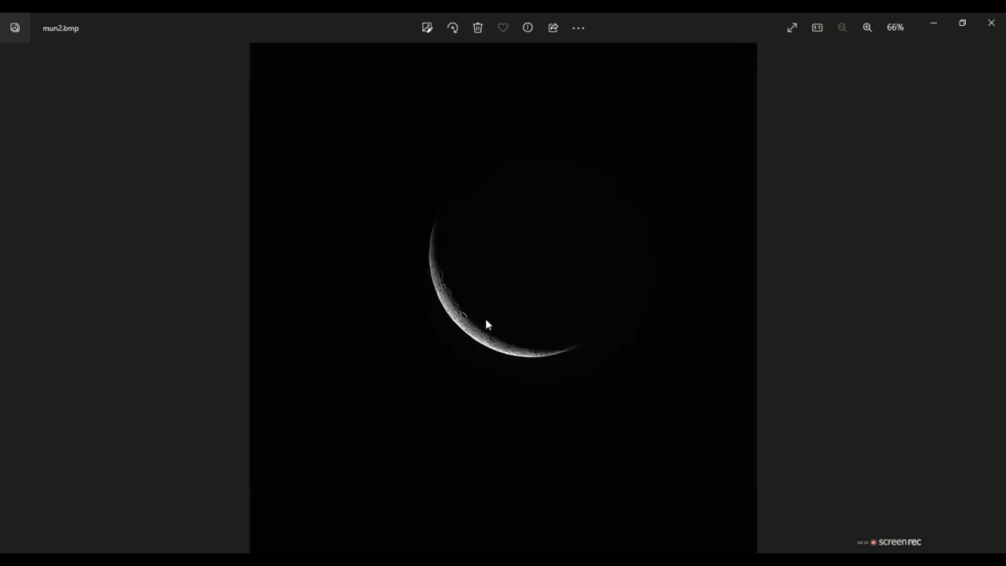
pyautogui.press('Right')
pyautogui.press('Right')
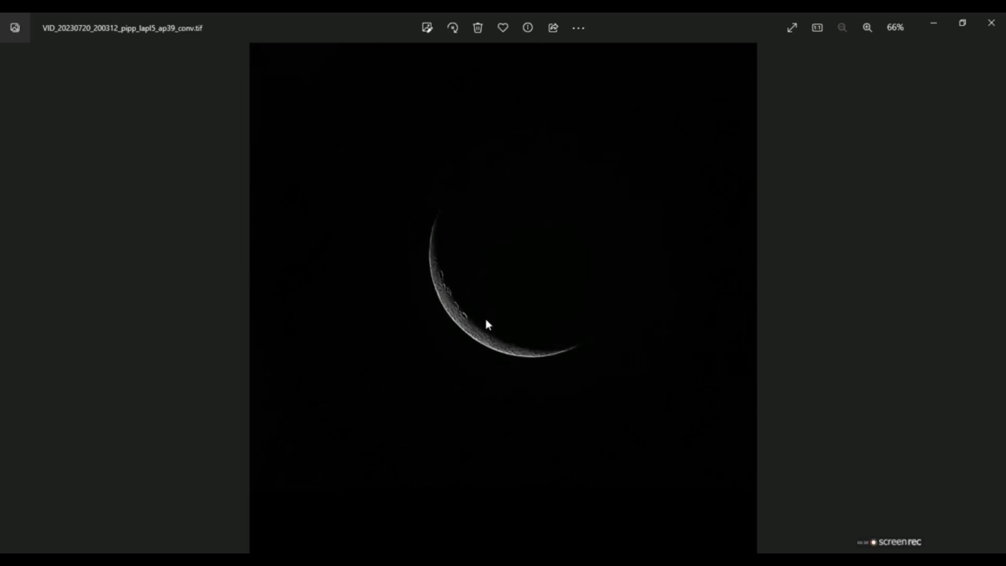
pyautogui.press('Left')
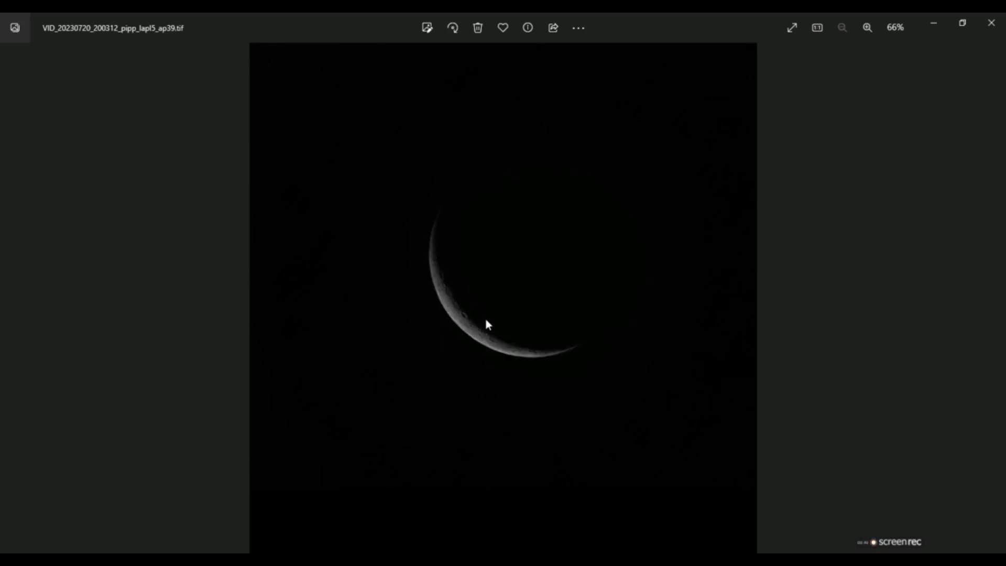
pyautogui.press('Left')
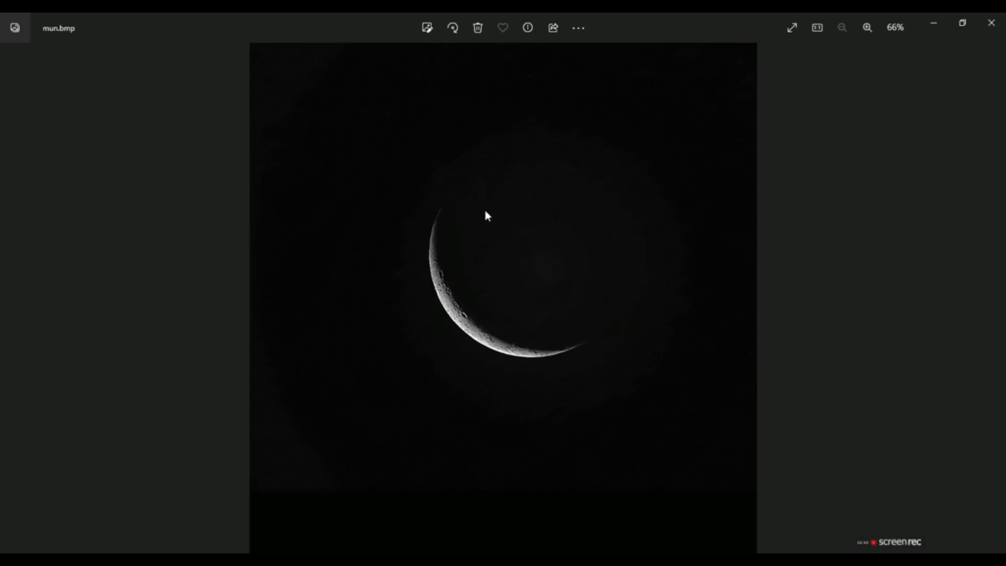
pyautogui.press('Left')
# Close the photo viewer and raw Venus video, and open the stacked Venus image.
pyautogui.click(991, 23)
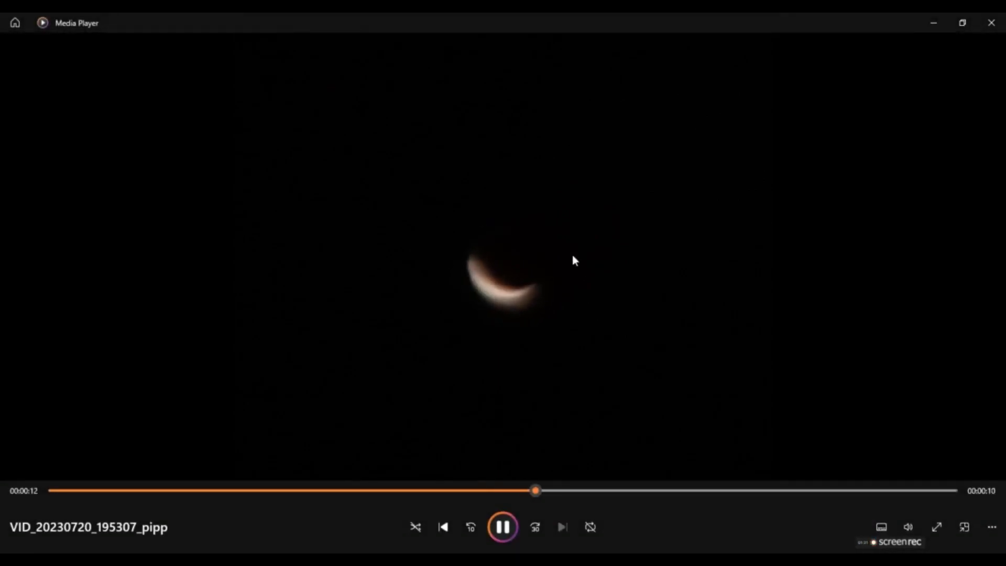
pyautogui.hotkey('alt', 'F4')
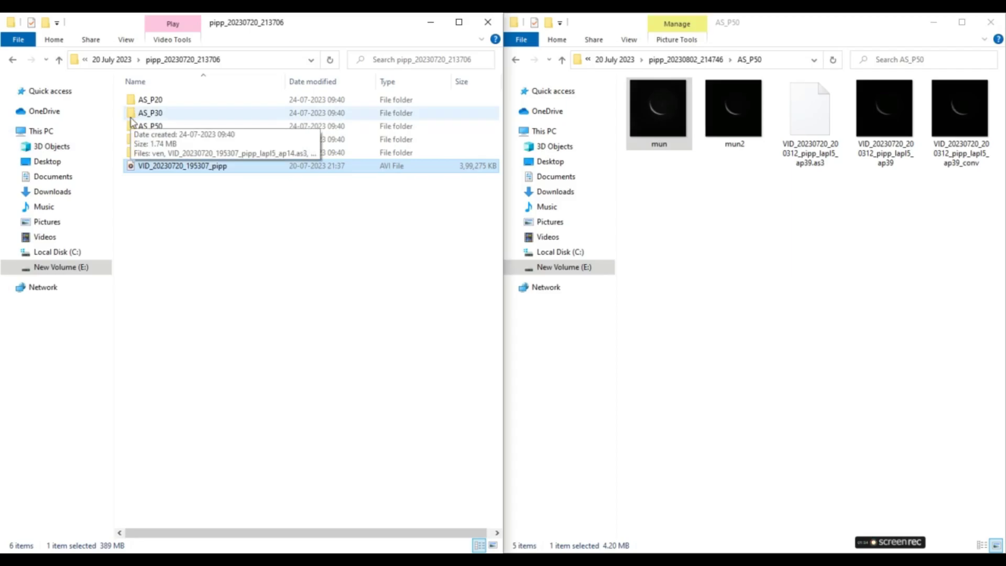
pyautogui.doubleClick(132, 124)
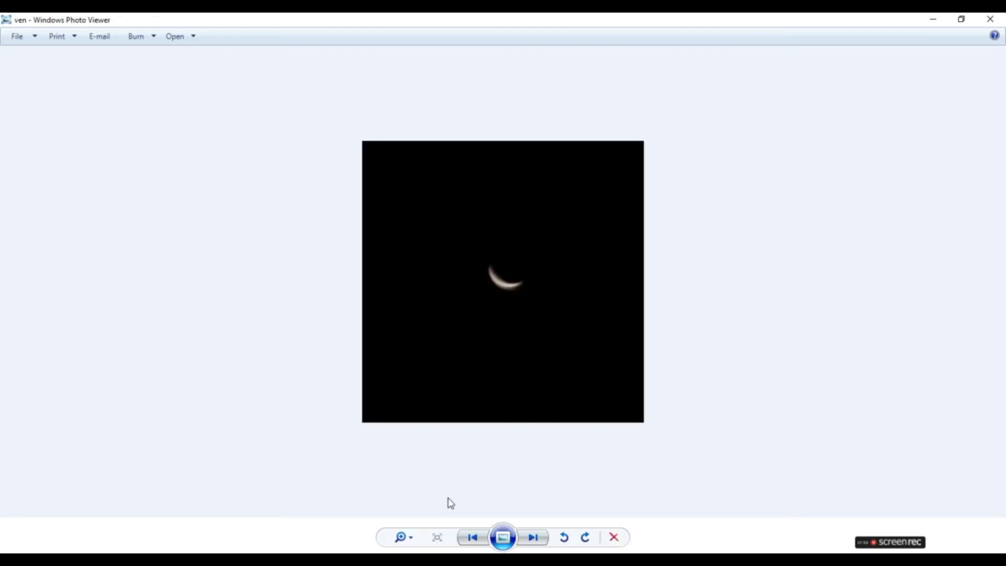
# Zoom in and recentre on the Venus crescent, then open the ap14 stack image.
pyautogui.click(416, 539)
pyautogui.moveTo(416, 539); pyautogui.dragTo(415, 517)
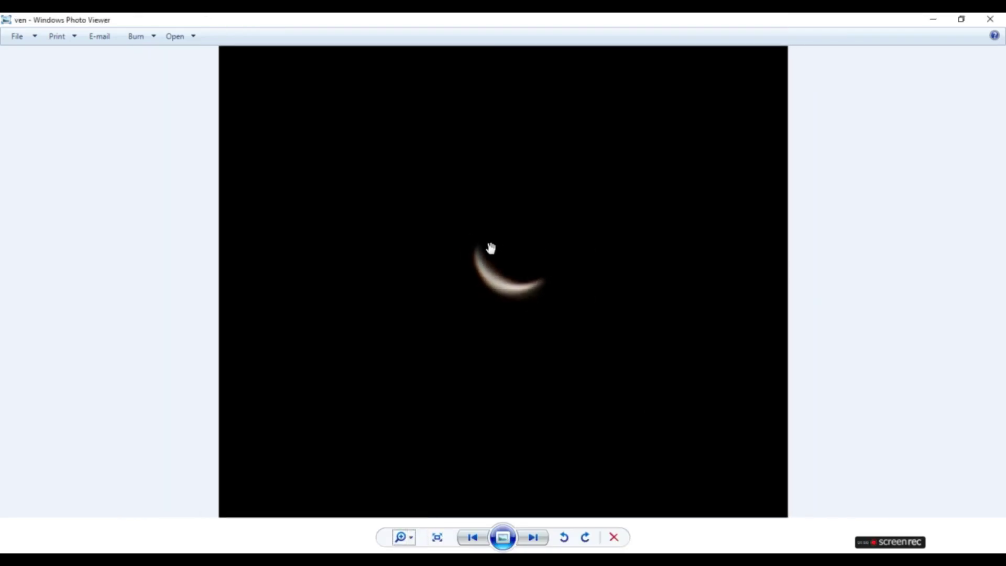
pyautogui.moveTo(520, 326)
pyautogui.mouseDown()
pyautogui.moveTo(521, 289)
pyautogui.moveTo(522, 310)
pyautogui.mouseUp()
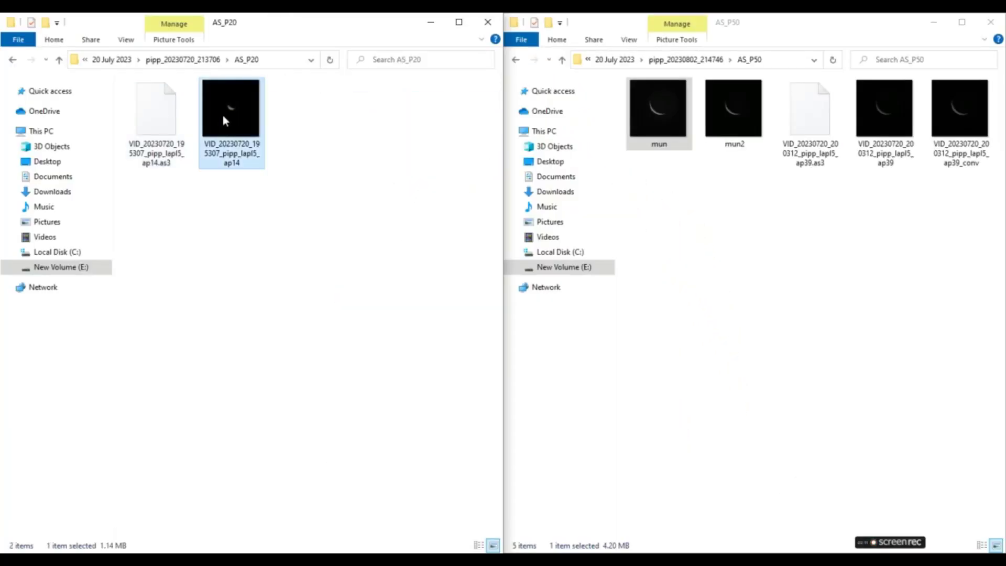
pyautogui.doubleClick(225, 120)
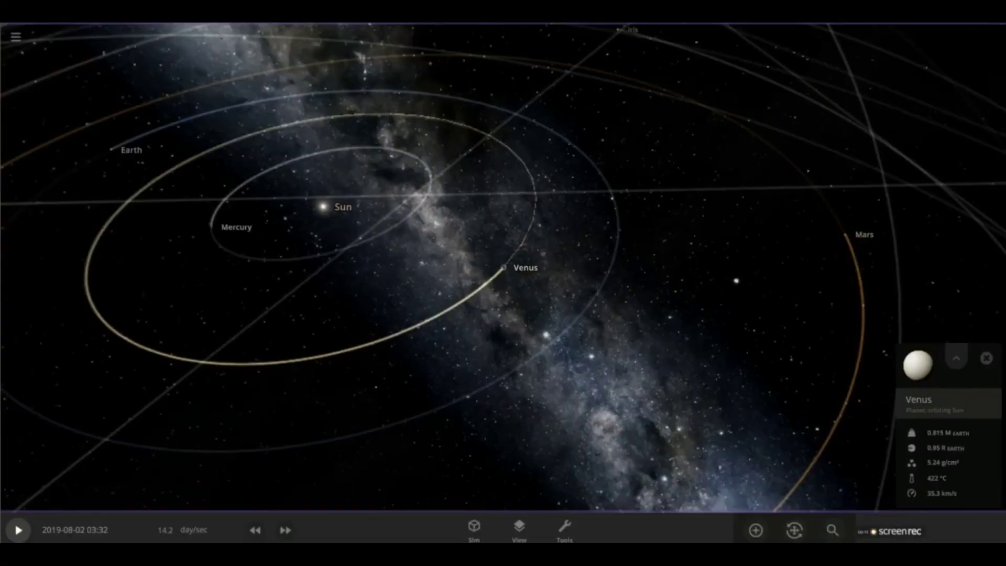
# Run the solar system simulation and orbit and zoom the camera onto Venus's half-lit disc.
pyautogui.click(19, 530)
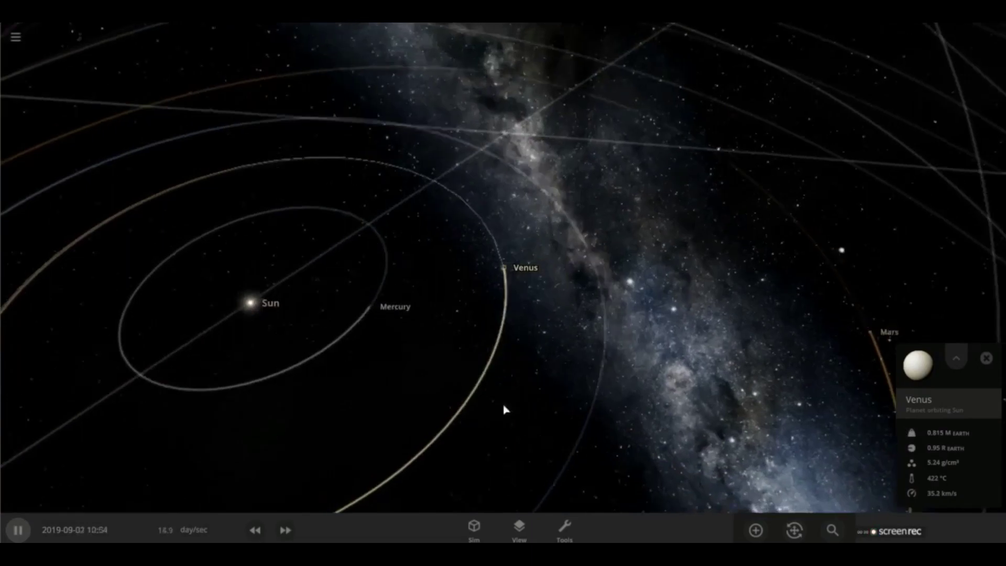
pyautogui.moveTo(504, 410); pyautogui.dragTo(608, 479)
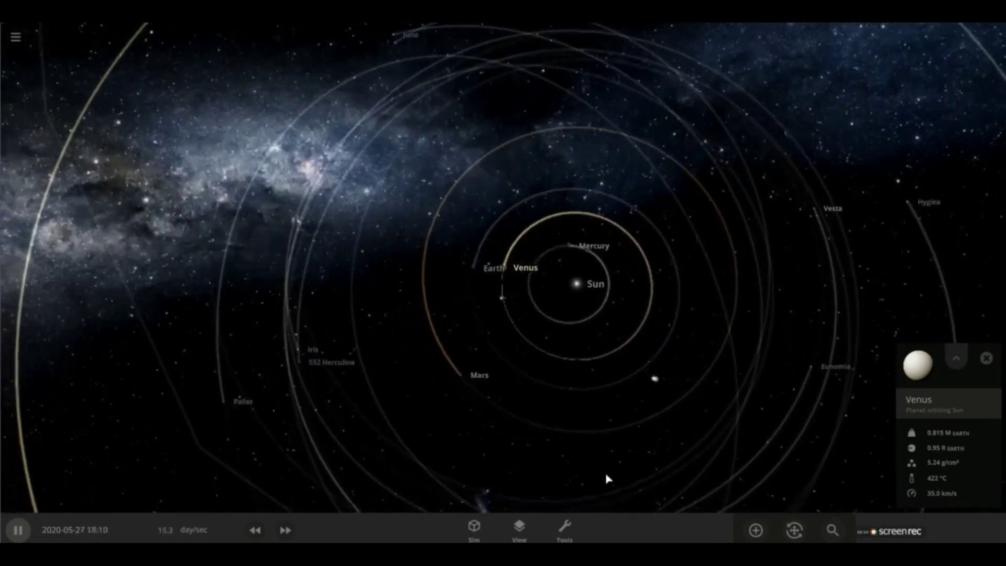
pyautogui.scroll(10, 607, 478)
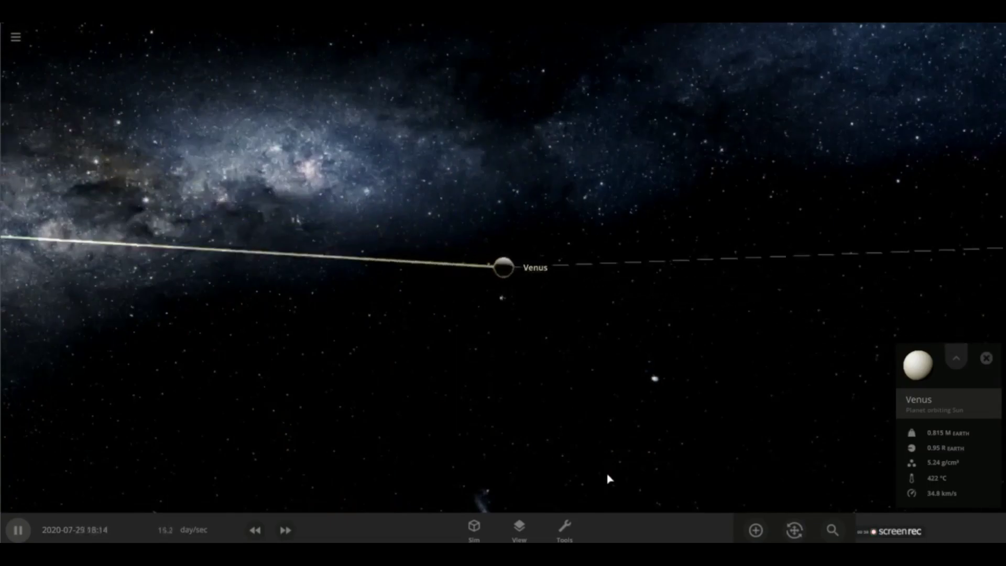
pyautogui.scroll(-8, 608, 407)
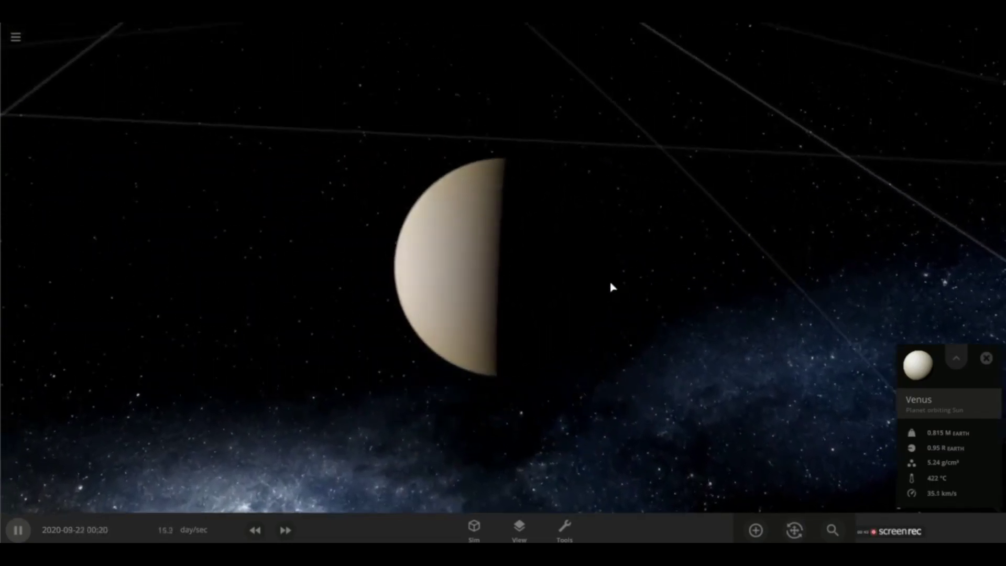